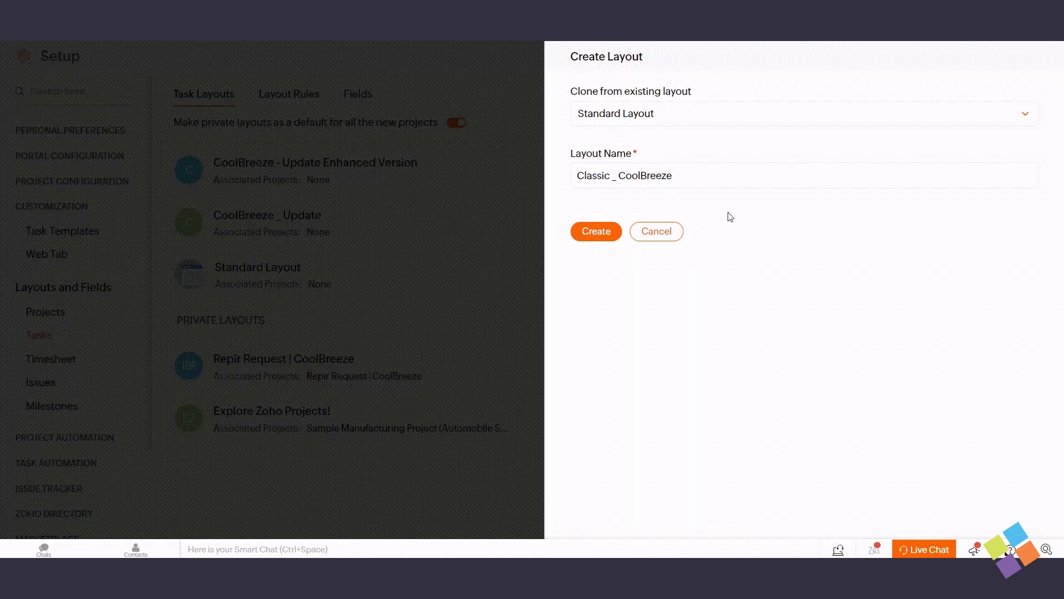
Create the Classic _ CoolBreeze layout, add a User Email field with a sample default e-mail, and save
click(595, 237)
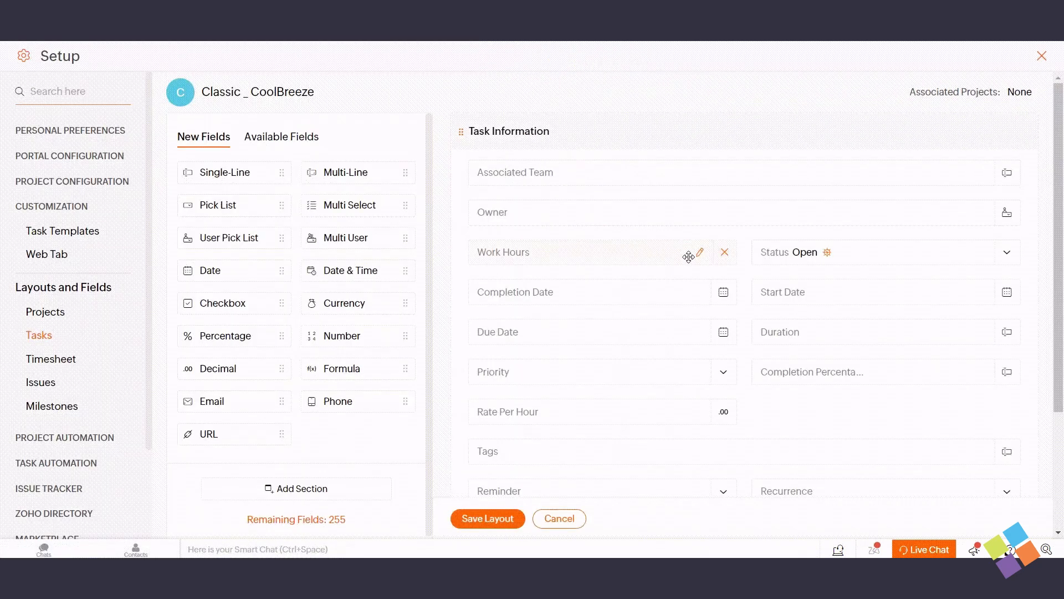
scroll(663, 318, down, 3)
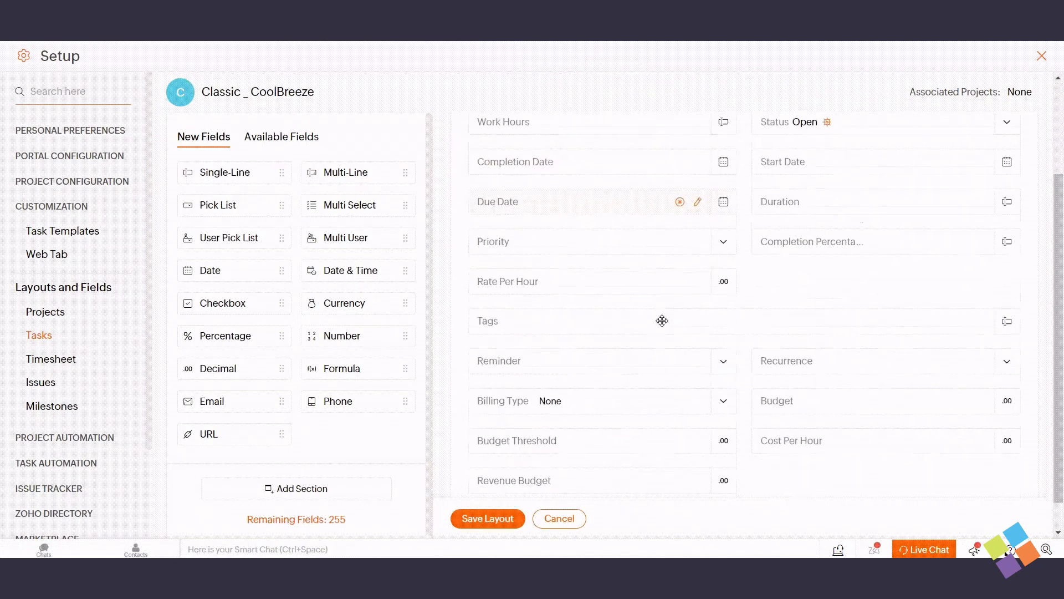
drag(224, 410, 594, 427)
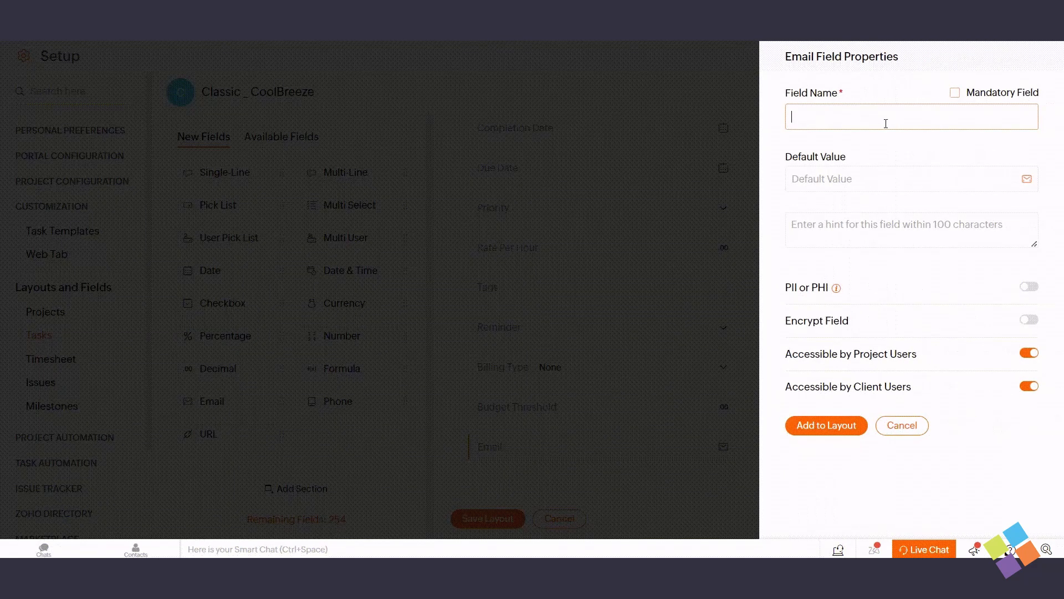
text(User Email)
key(Tab)
text(example@example.com)
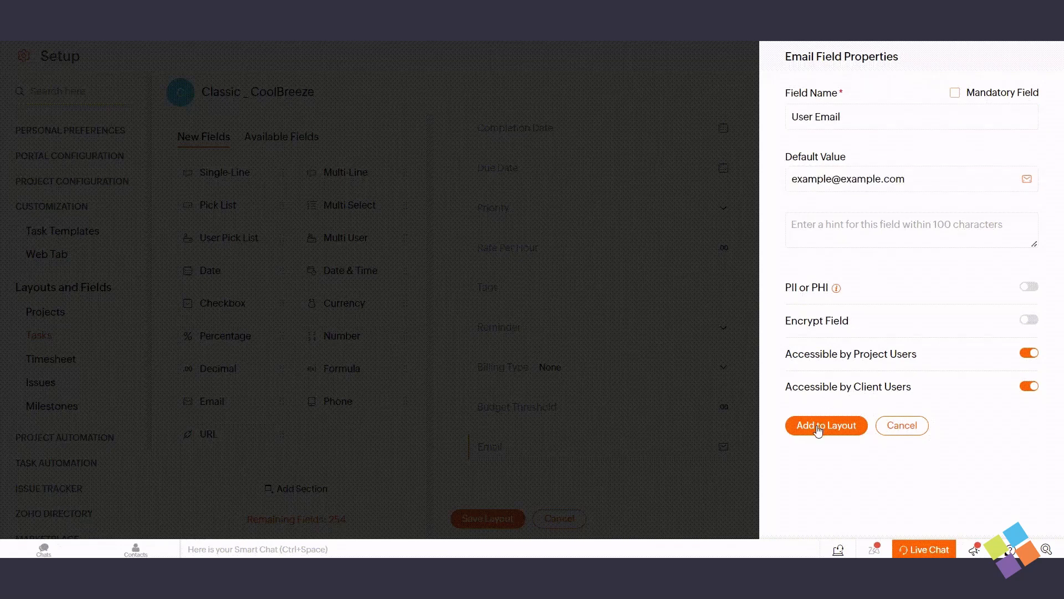
click(820, 428)
click(503, 526)
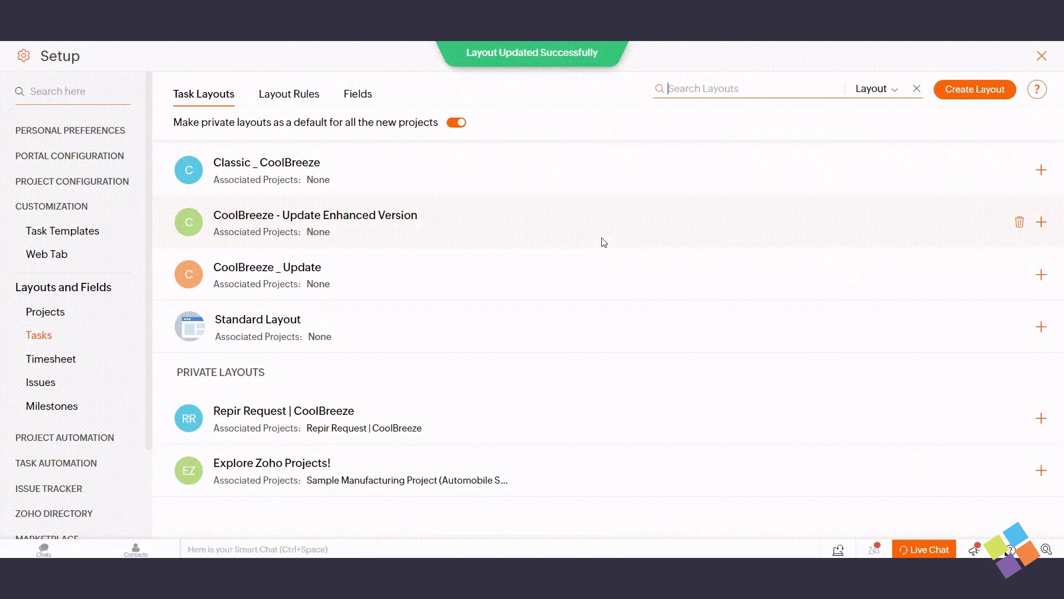
key(Escape)
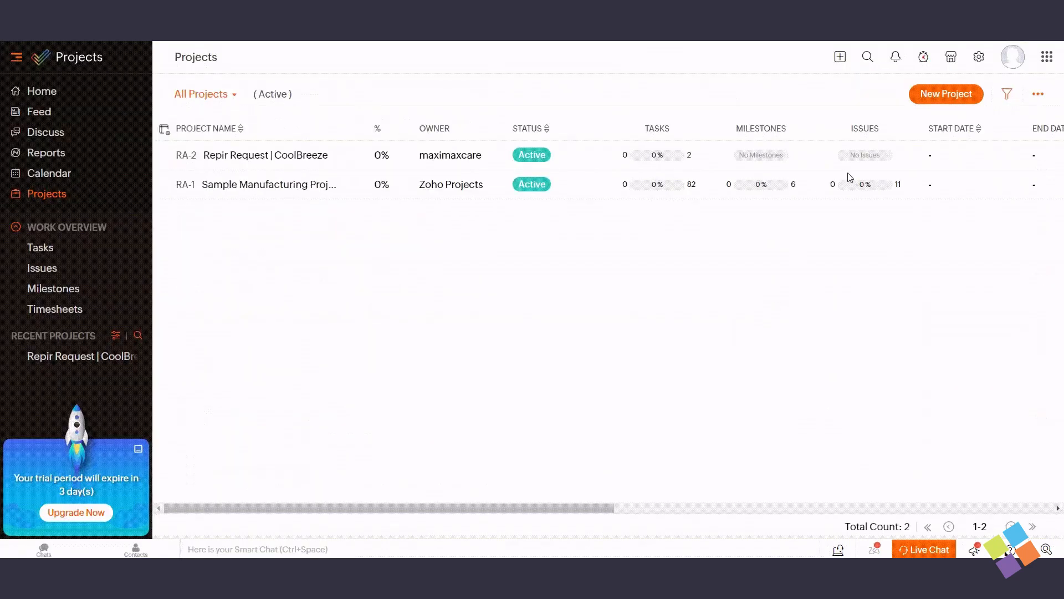
click(979, 58)
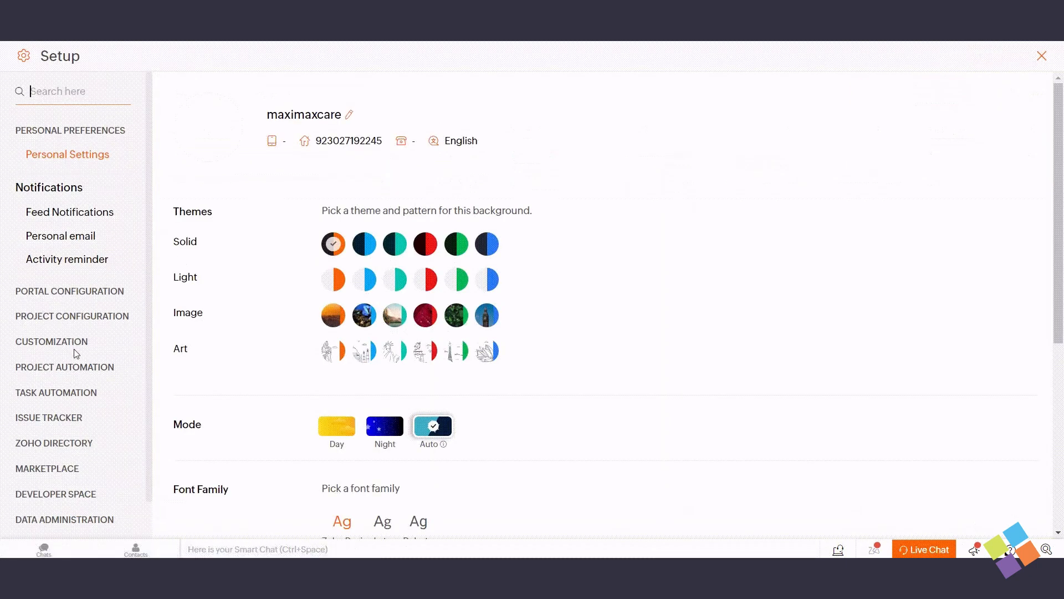
click(65, 341)
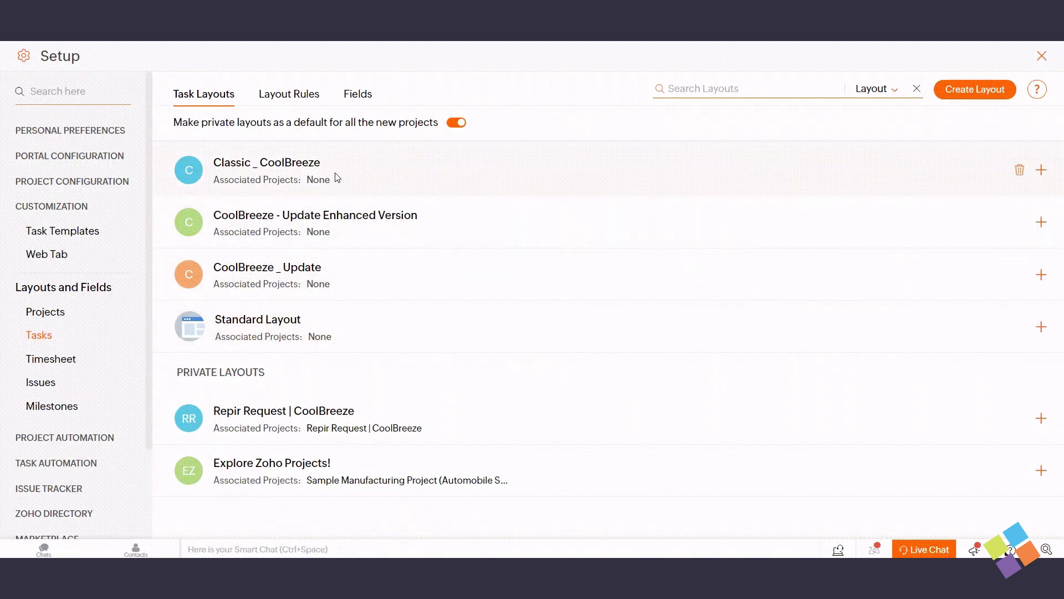
Open Classic _ CoolBreeze and apply the User Email field's properties
click(276, 164)
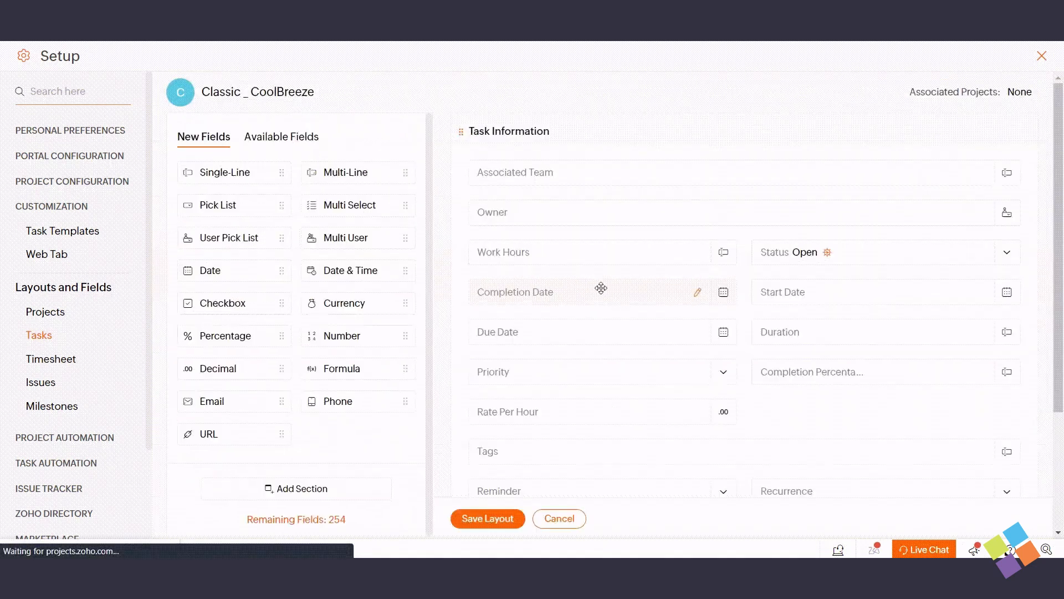
scroll(667, 398, down, 1)
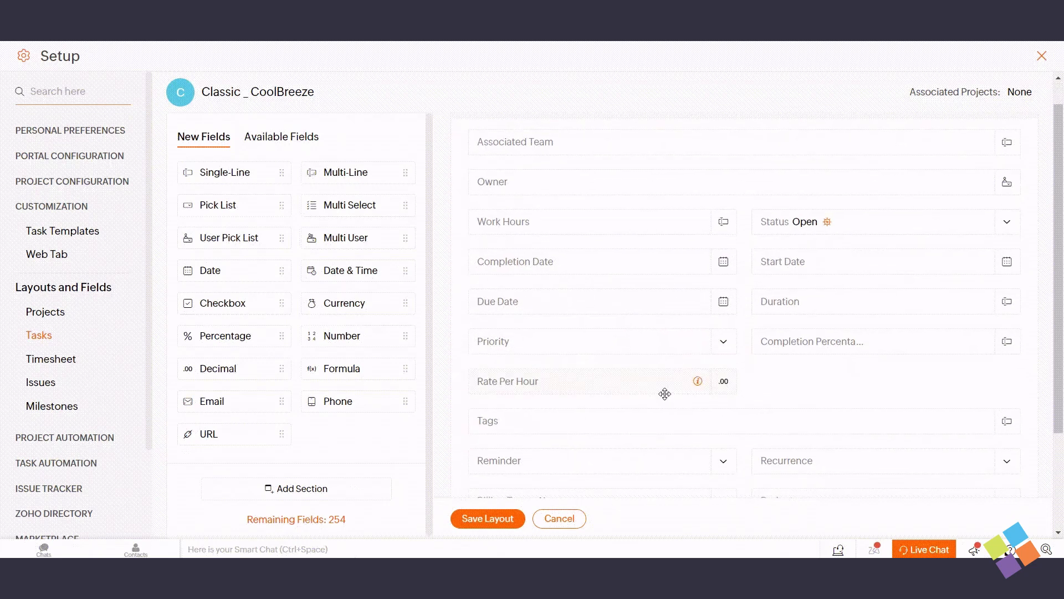
scroll(770, 368, down, 4)
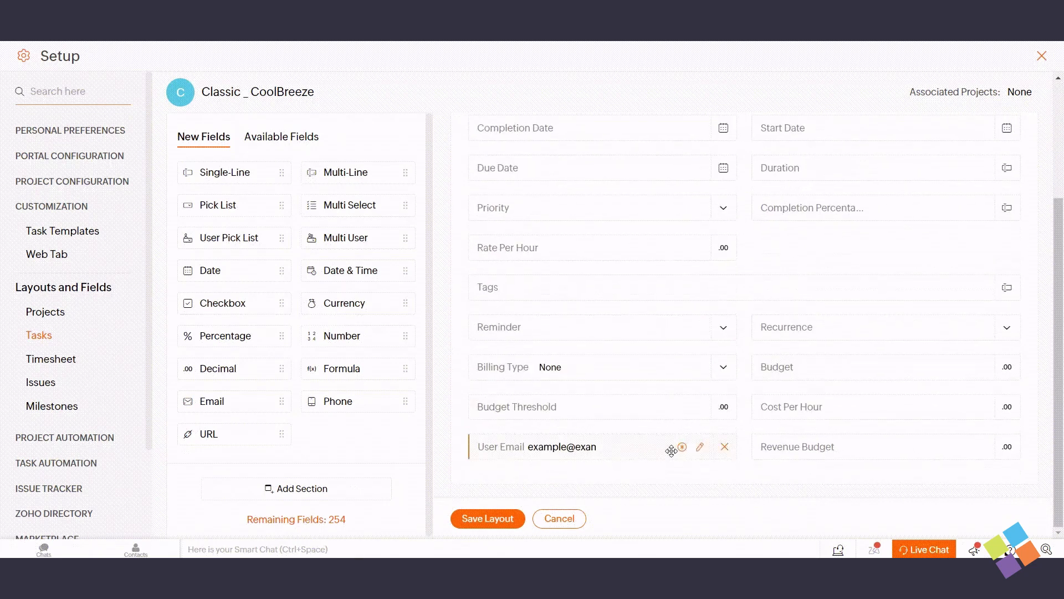
click(700, 448)
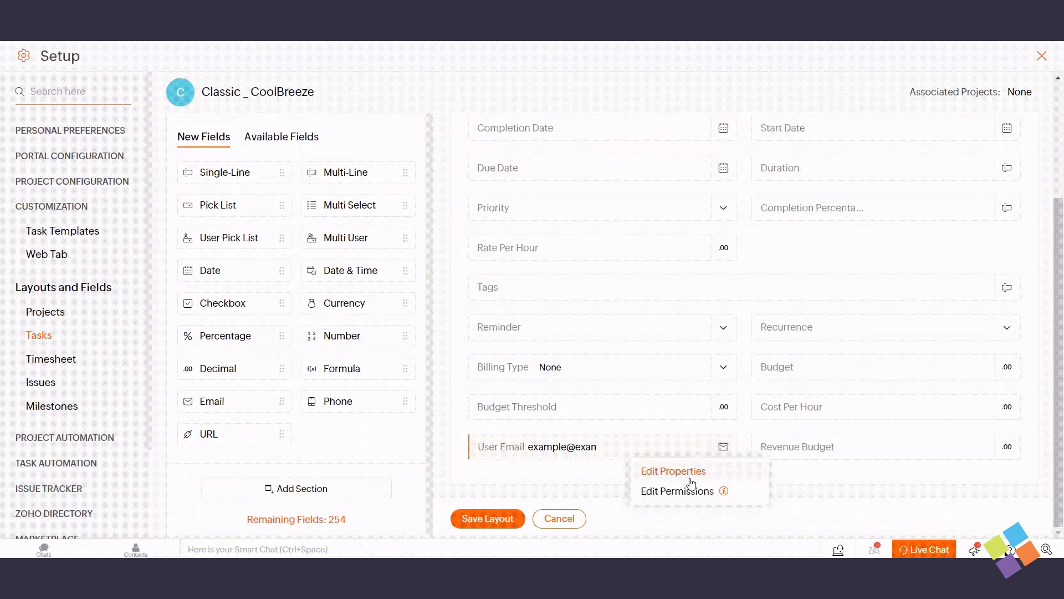
click(689, 475)
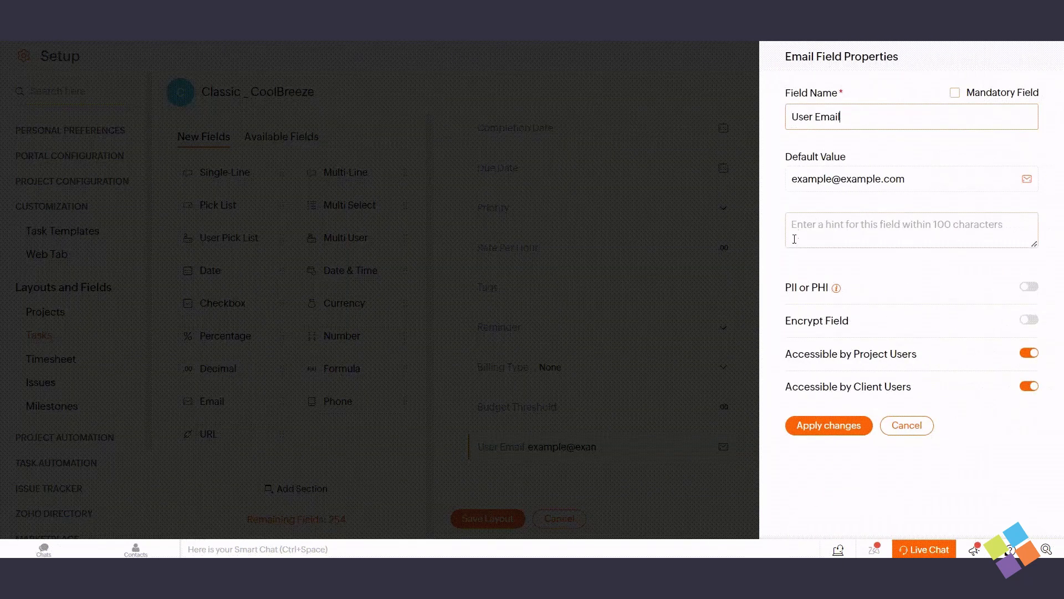
click(825, 425)
Review and save the User Email field's profile permissions
click(699, 449)
click(675, 488)
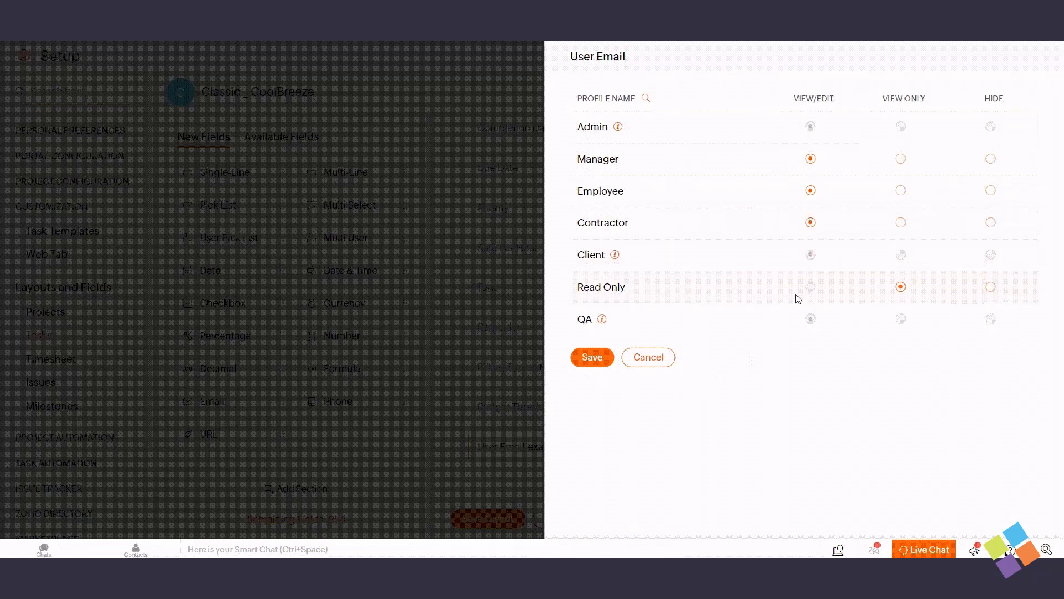
click(589, 359)
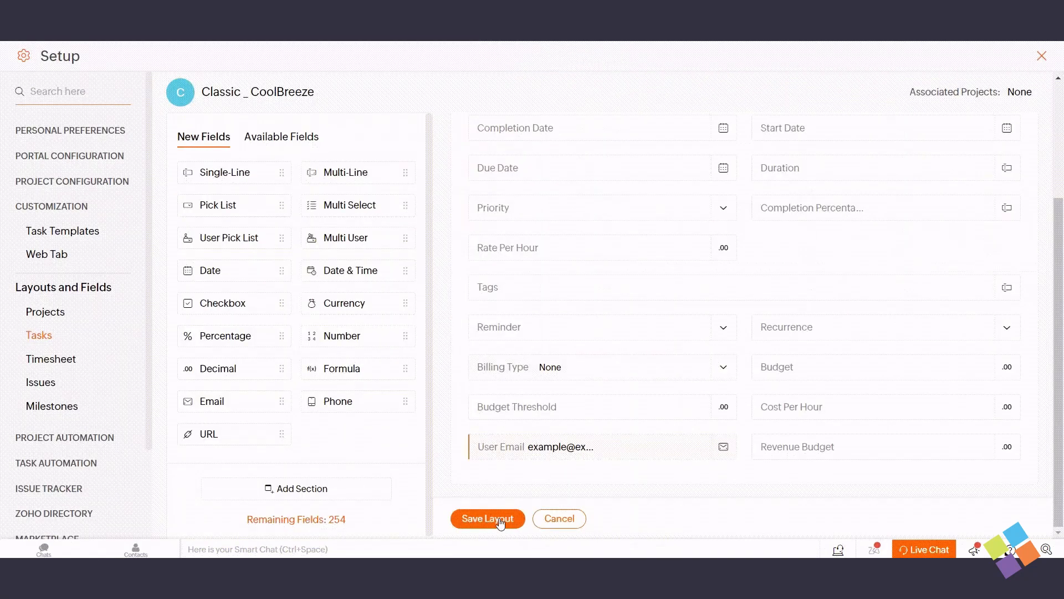
mouse_move(727, 380)
Mark User Email as mandatory and save the Classic _ CoolBreeze layout
click(683, 447)
click(503, 518)
mouse_move(640, 285)
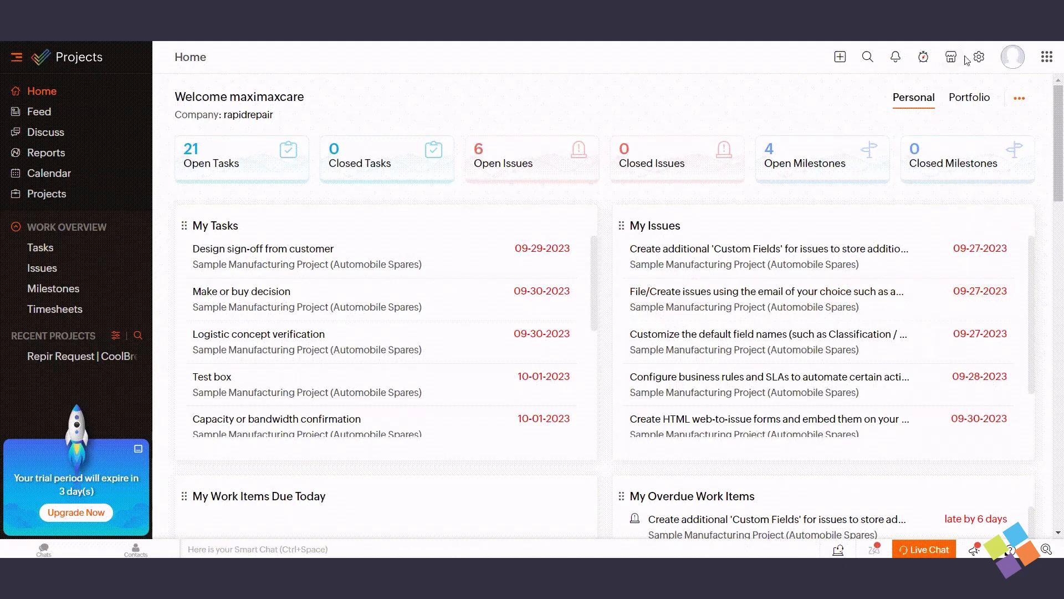
Return to the Task Layouts list under Setup > Customization
click(977, 55)
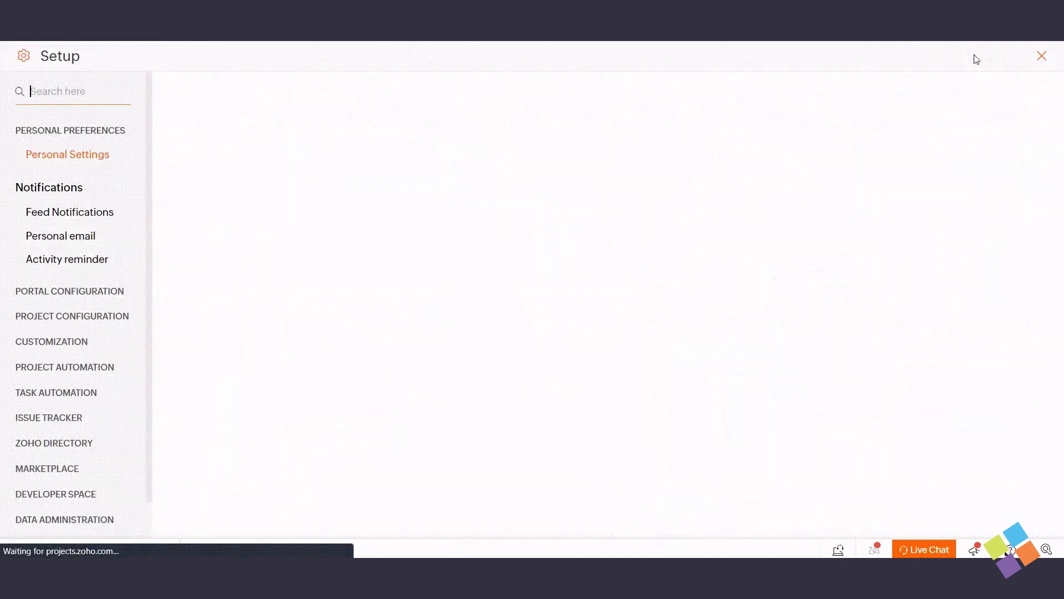
click(48, 343)
click(47, 345)
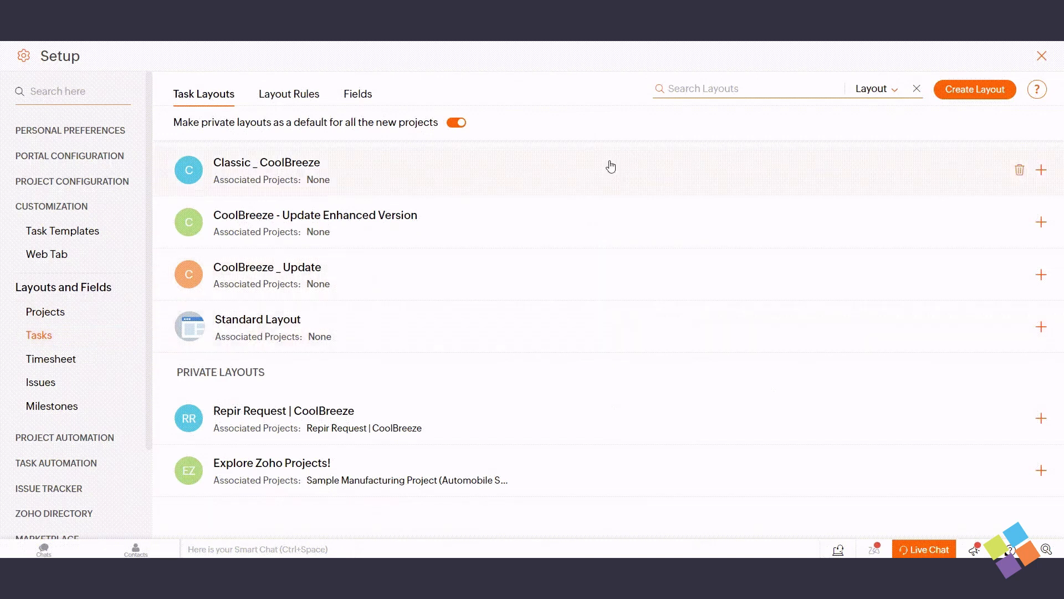
Delete the CoolBreeze - Update Enhanced Version layout, acknowledging its automation will also be removed
click(1018, 223)
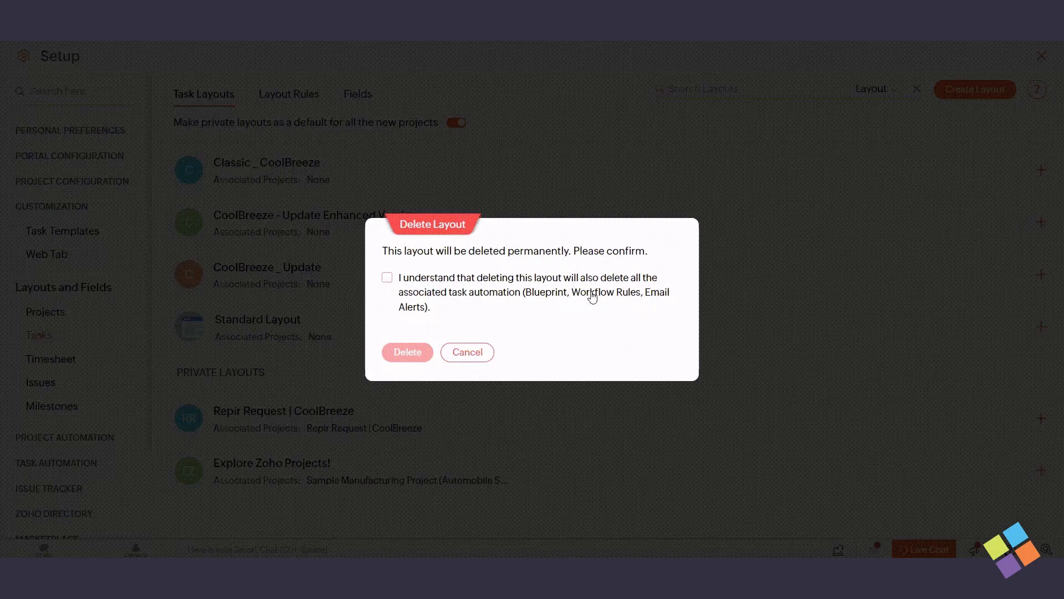
click(387, 277)
click(408, 351)
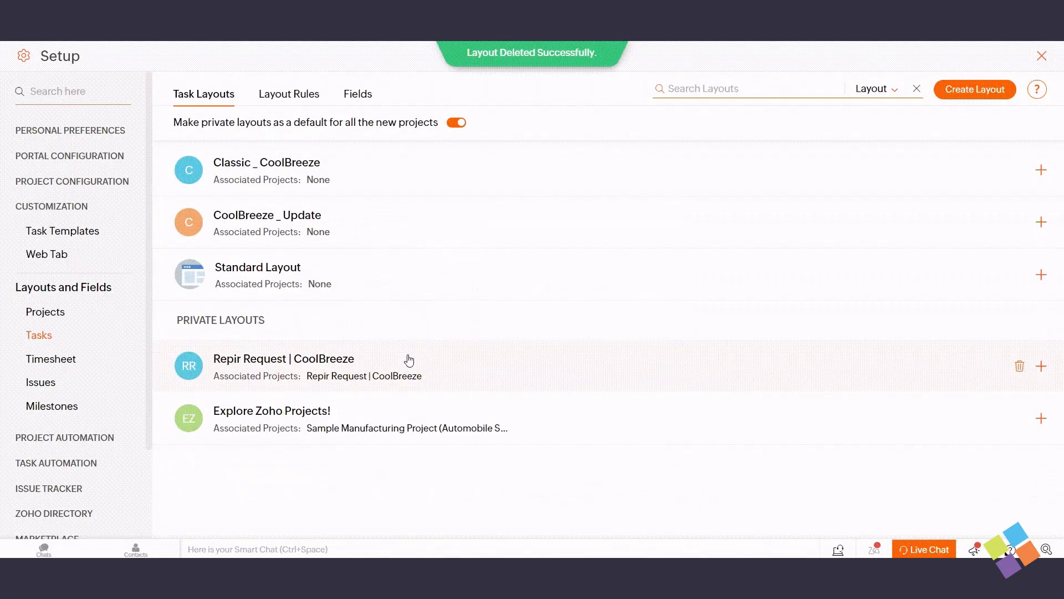
Delete the CoolBreeze _ Update layout, acknowledging its automation will also be removed
mouse_move(894, 227)
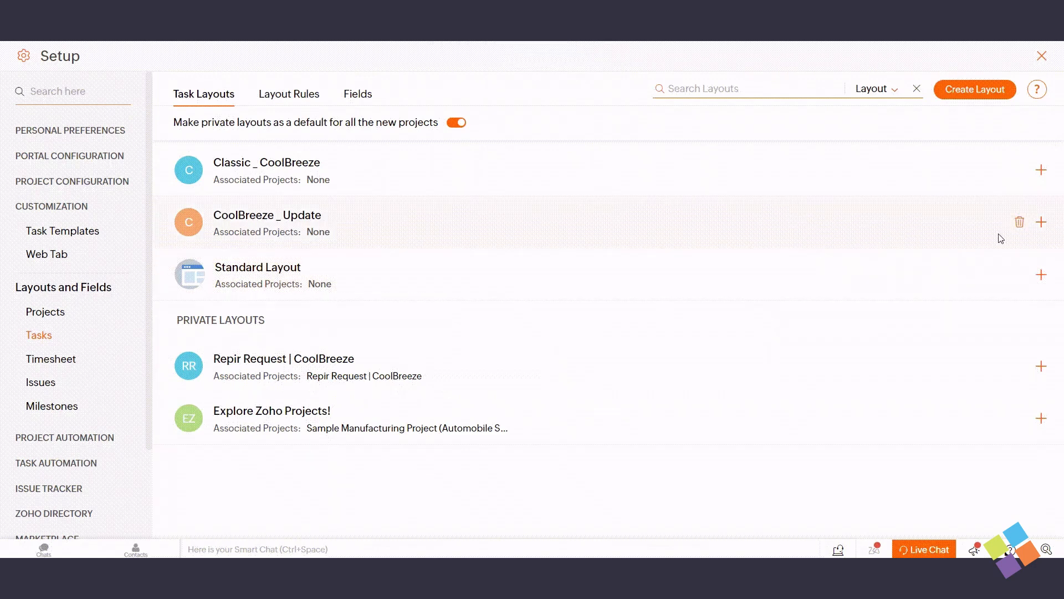
click(1019, 222)
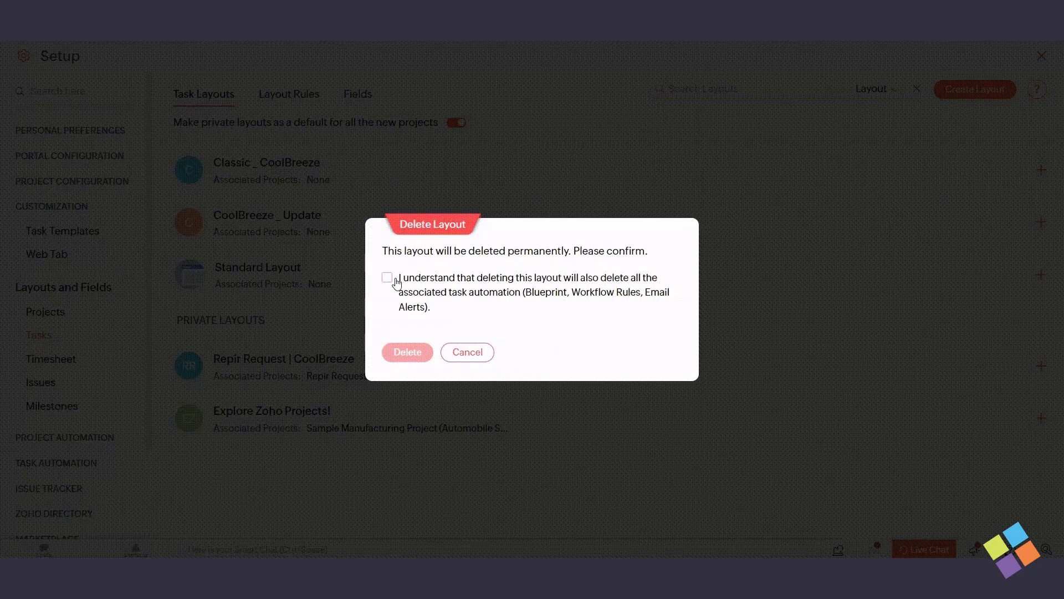
click(387, 277)
click(408, 351)
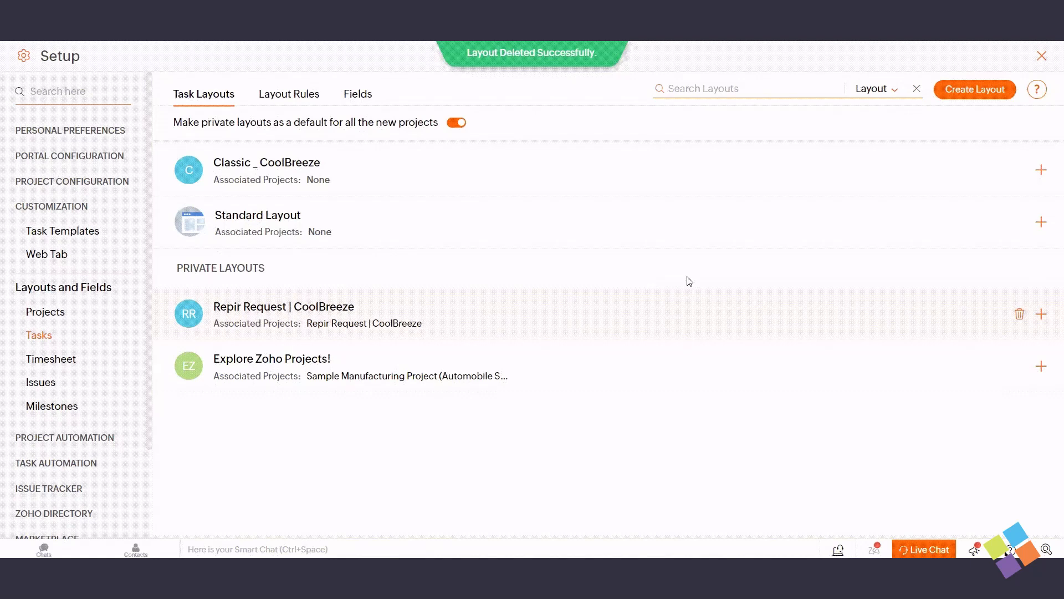
mouse_move(894, 154)
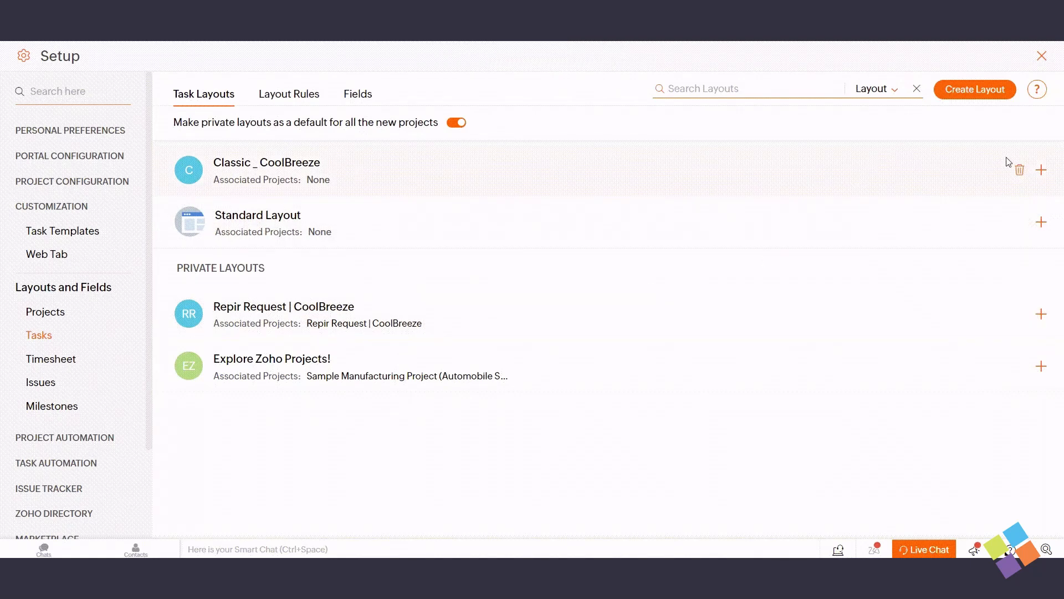
Link Sample Manufacturing Project (Automobile Spares) to the Classic _ CoolBreeze layout
click(1042, 172)
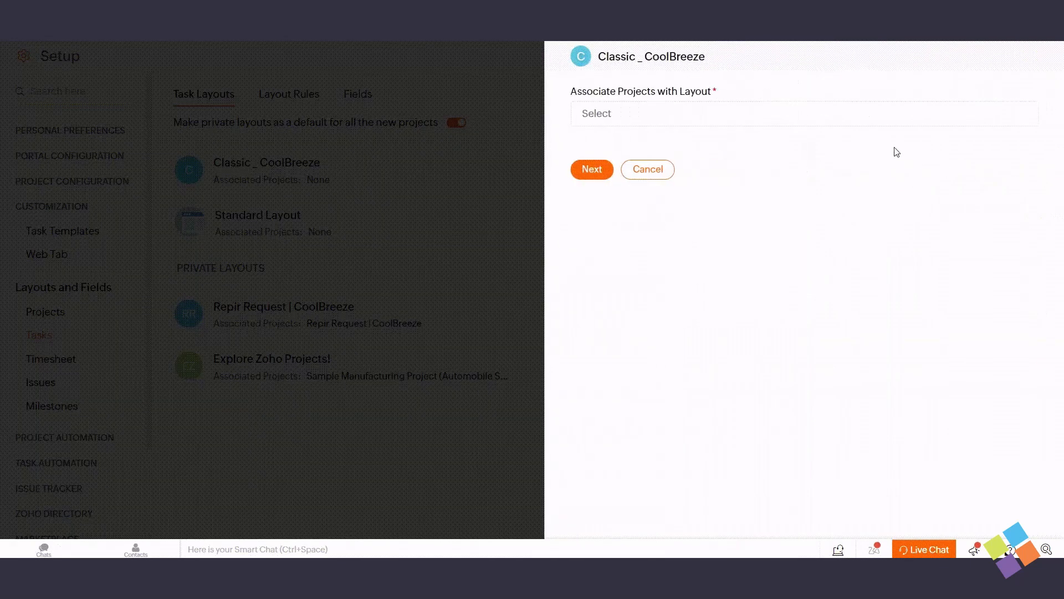
click(721, 112)
click(687, 142)
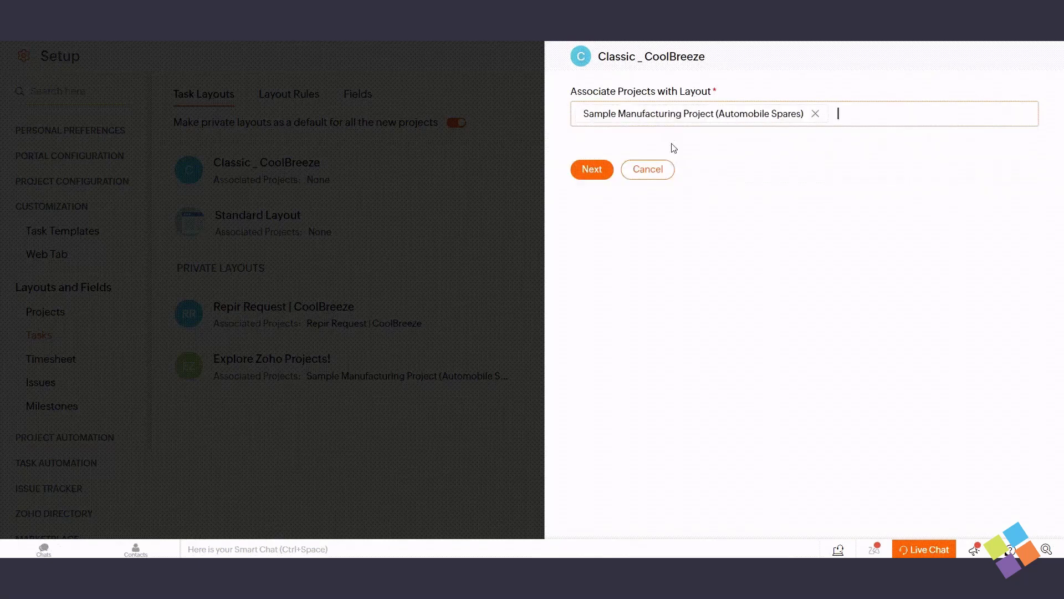
click(595, 173)
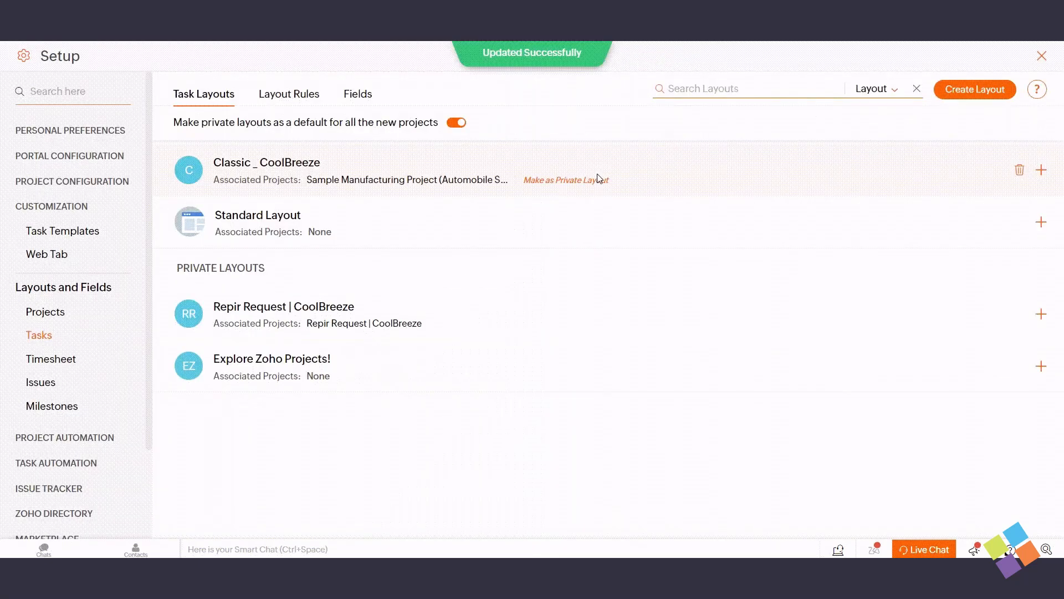
Make Repir Request | CoolBreeze public and associate Sample Manufacturing Project (Automobile Spares) with it
click(562, 186)
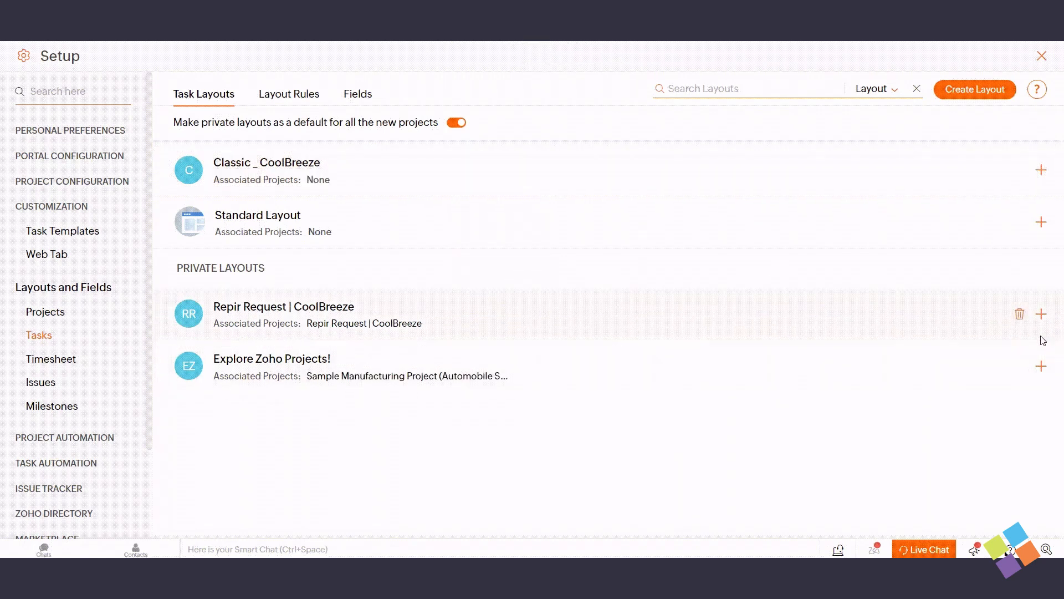
click(1041, 314)
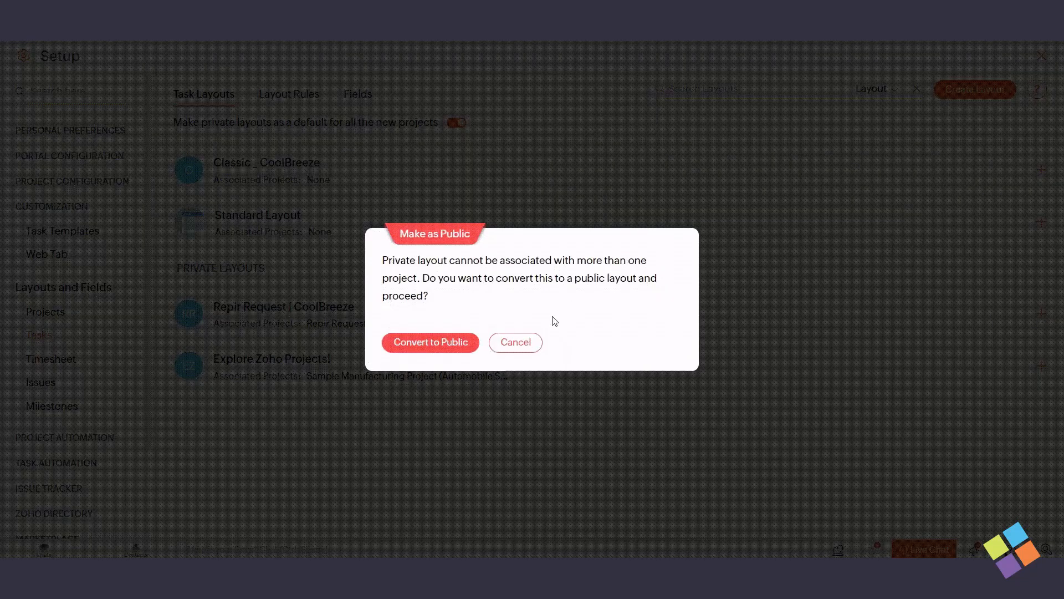
click(435, 342)
click(663, 115)
click(639, 141)
click(601, 170)
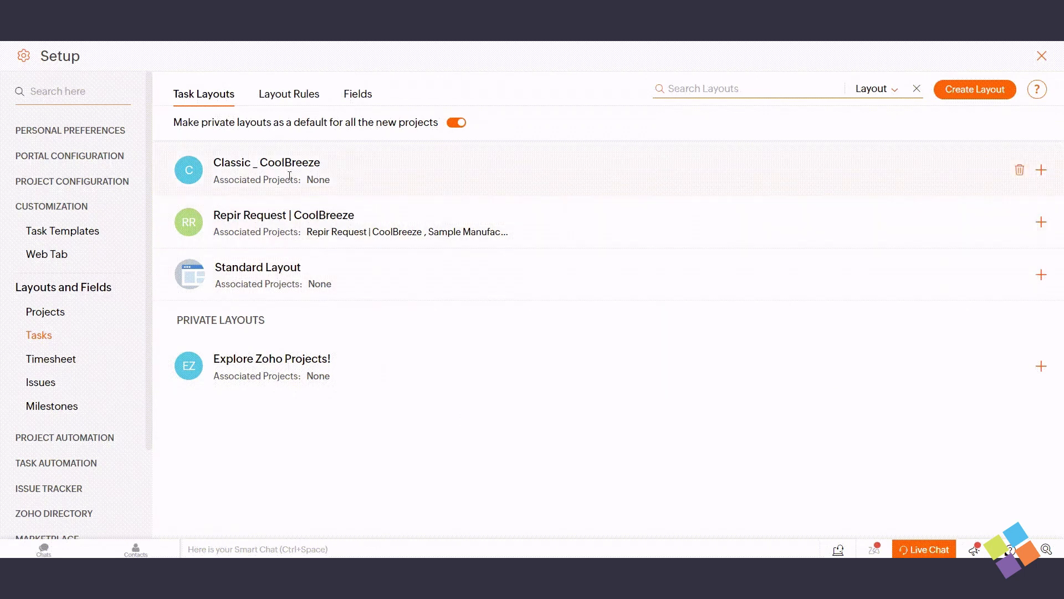
In Classic _ CoolBreeze, set Start Date permissions to View Only for Employee and Contractor
click(273, 167)
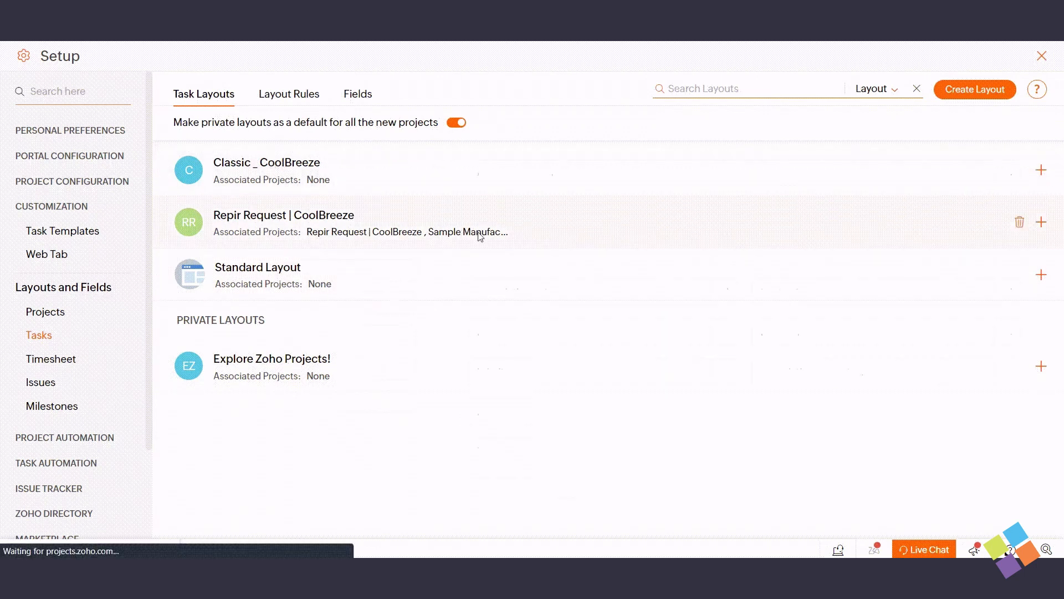
scroll(609, 298, down, 3)
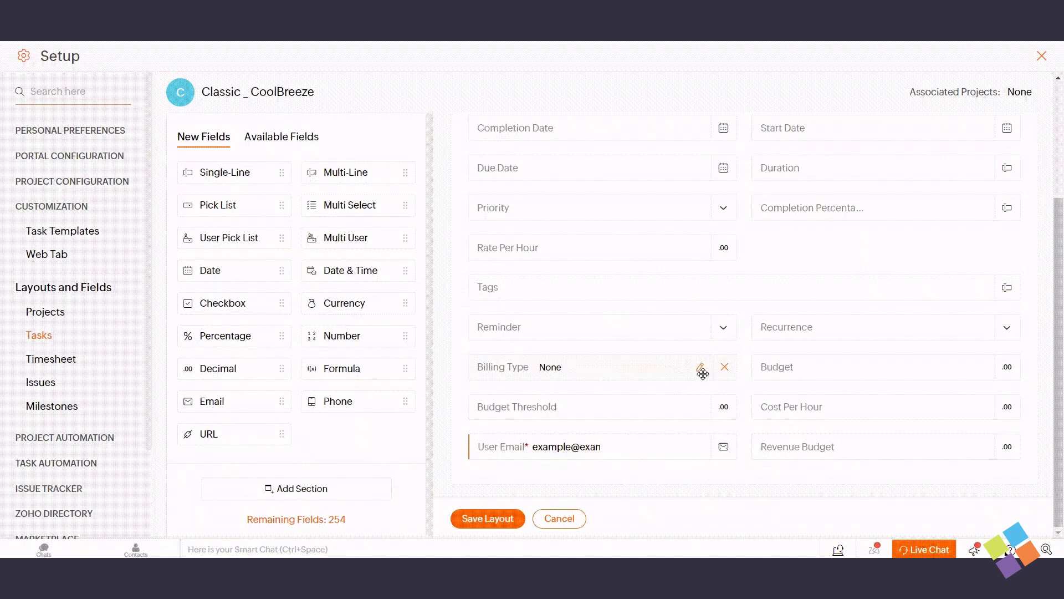
click(700, 330)
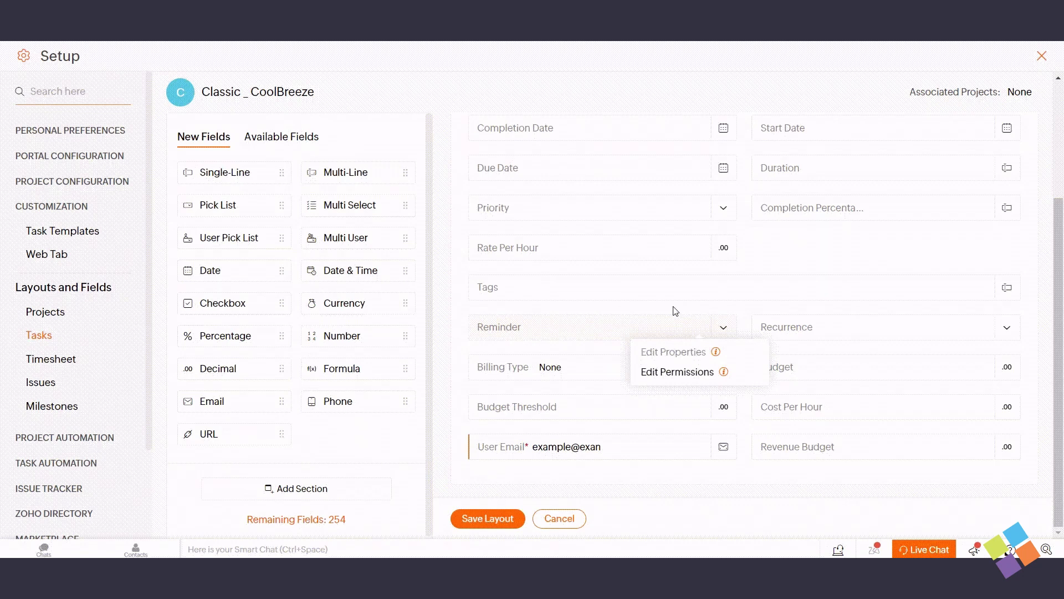
scroll(675, 311, up, 3)
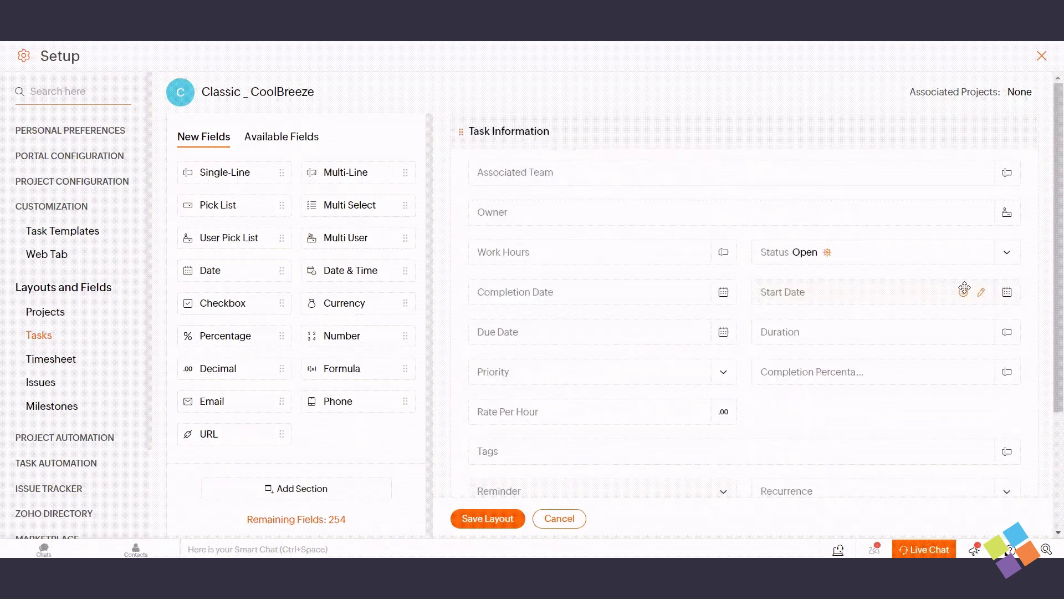
click(982, 293)
click(956, 335)
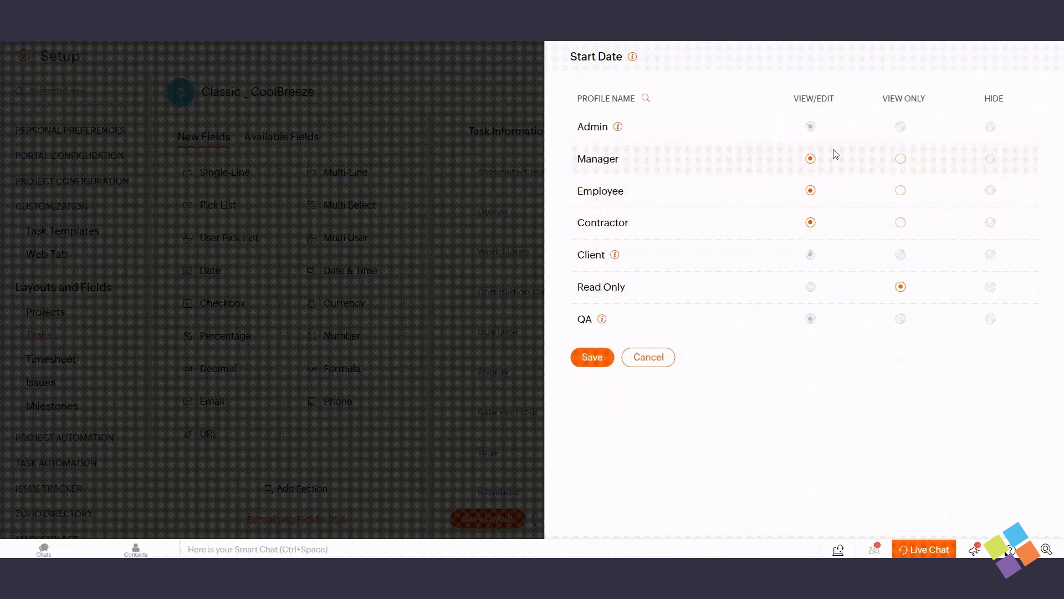
click(901, 190)
click(901, 221)
click(606, 357)
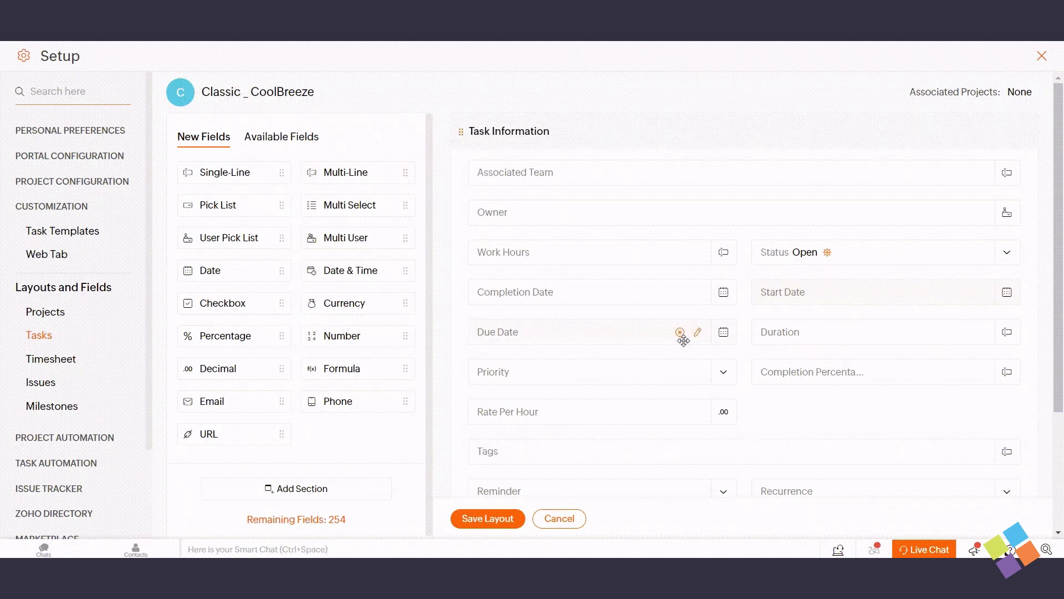
Save the edited Classic _ CoolBreeze layout
scroll(683, 340, down, 3)
scroll(684, 341, up, 3)
scroll(683, 340, down, 3)
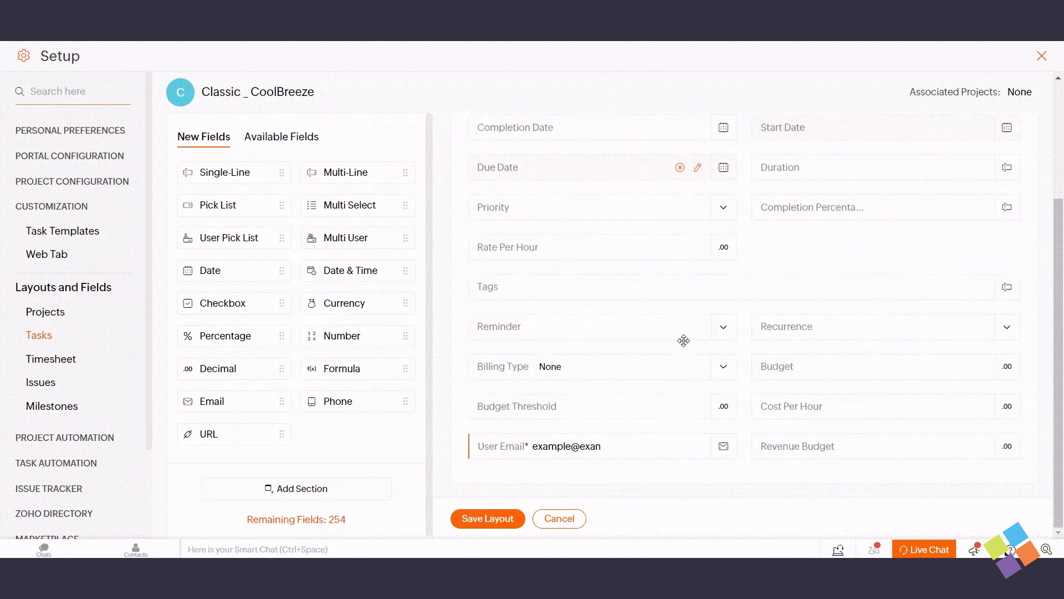
click(488, 516)
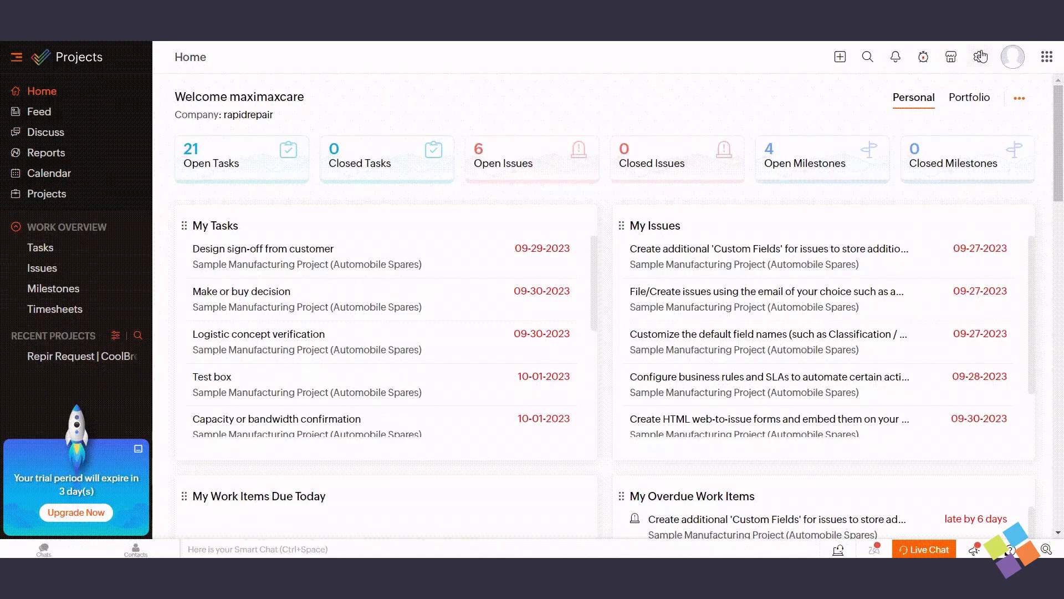
Go to the Issues layouts page under Setup > Customization
click(982, 56)
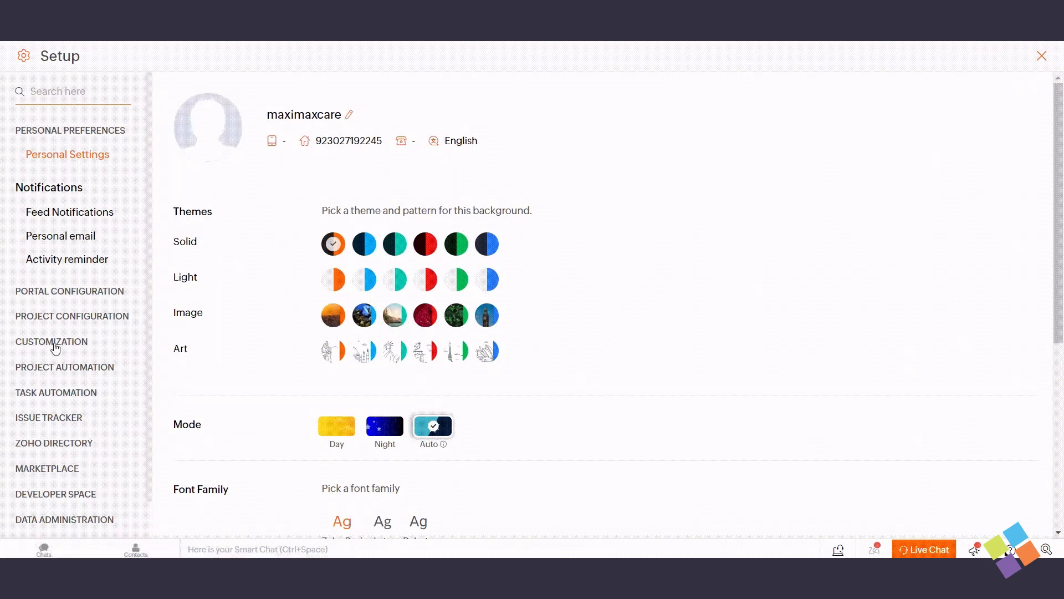
click(54, 344)
click(44, 384)
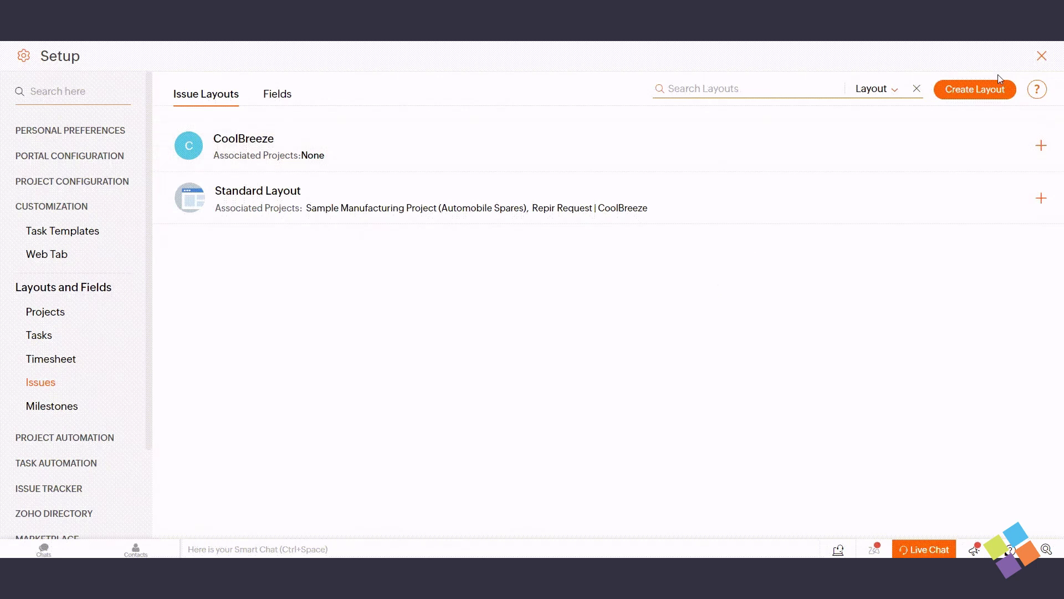
Create an issue layout named CoolBreeze | Updated cloned from Standard Layout
click(978, 91)
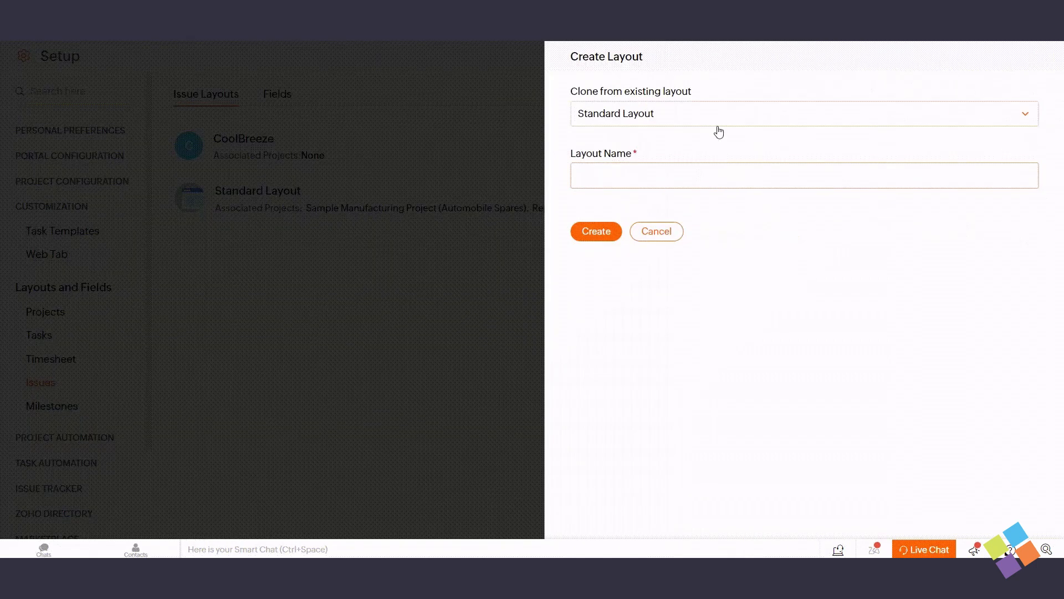
click(717, 123)
click(641, 161)
click(635, 168)
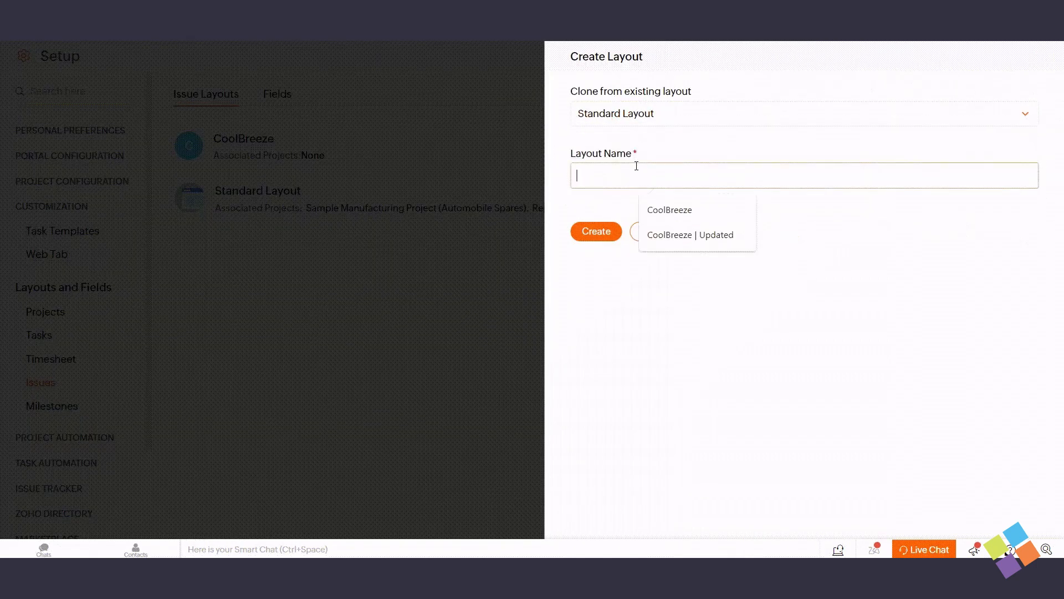
click(692, 234)
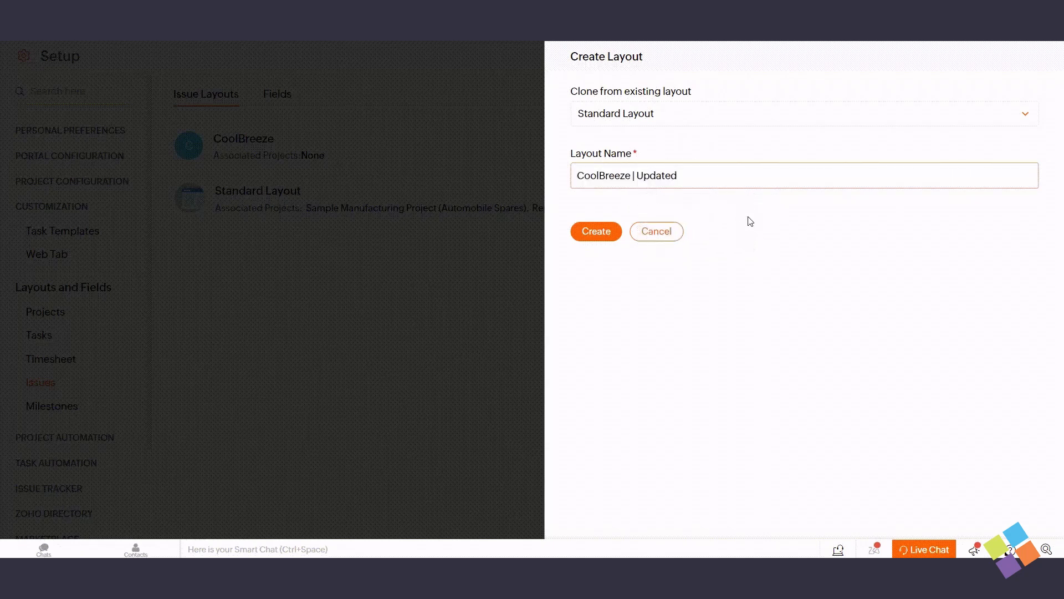
click(591, 233)
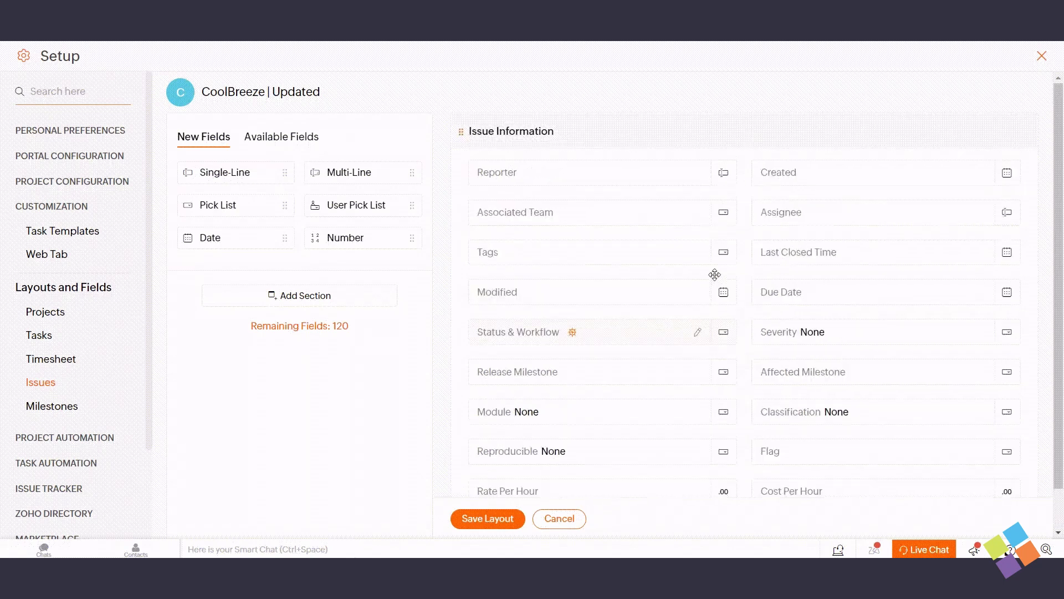
Save the CoolBreeze | Updated layout and return to the Issues layouts list in Setup
scroll(680, 357, down, 1)
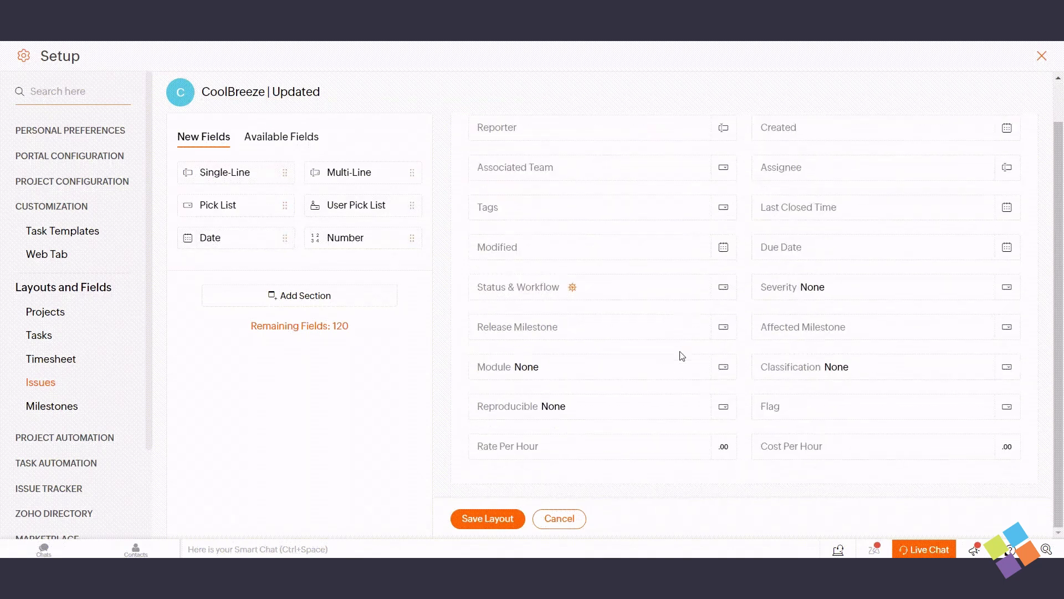
click(488, 519)
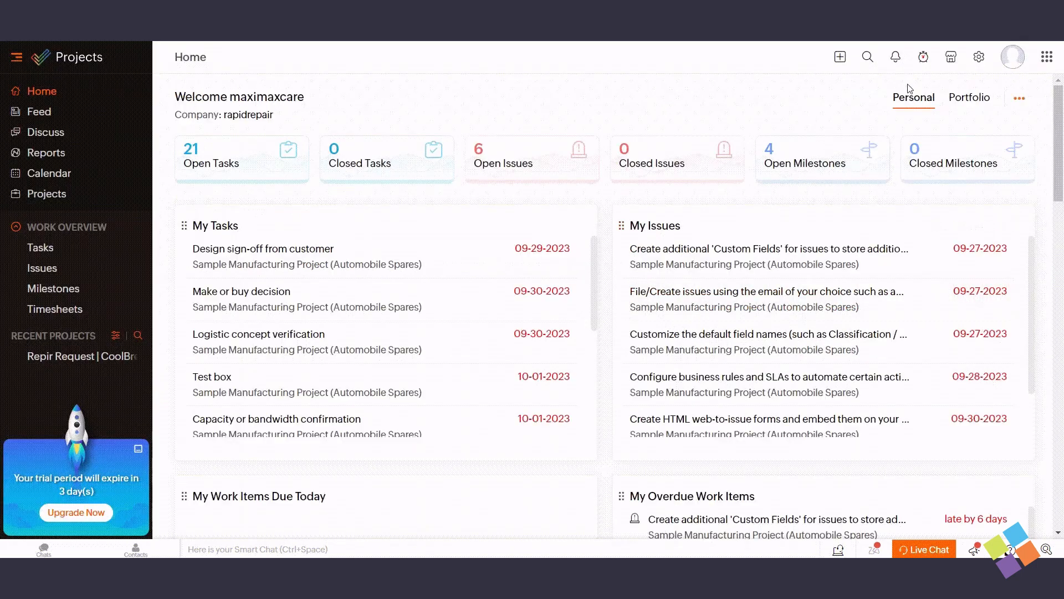
click(988, 58)
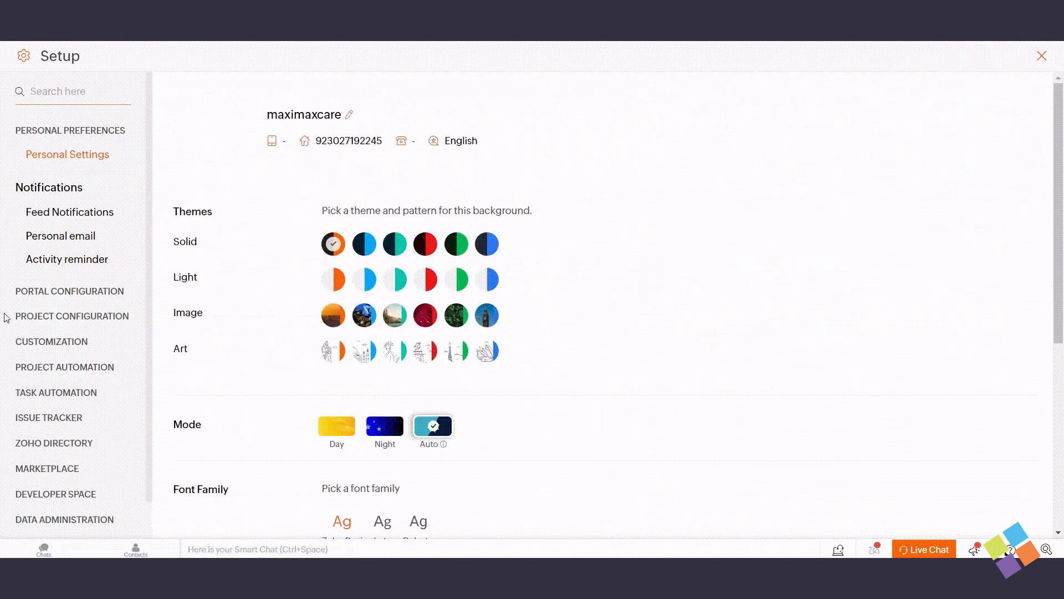
click(39, 389)
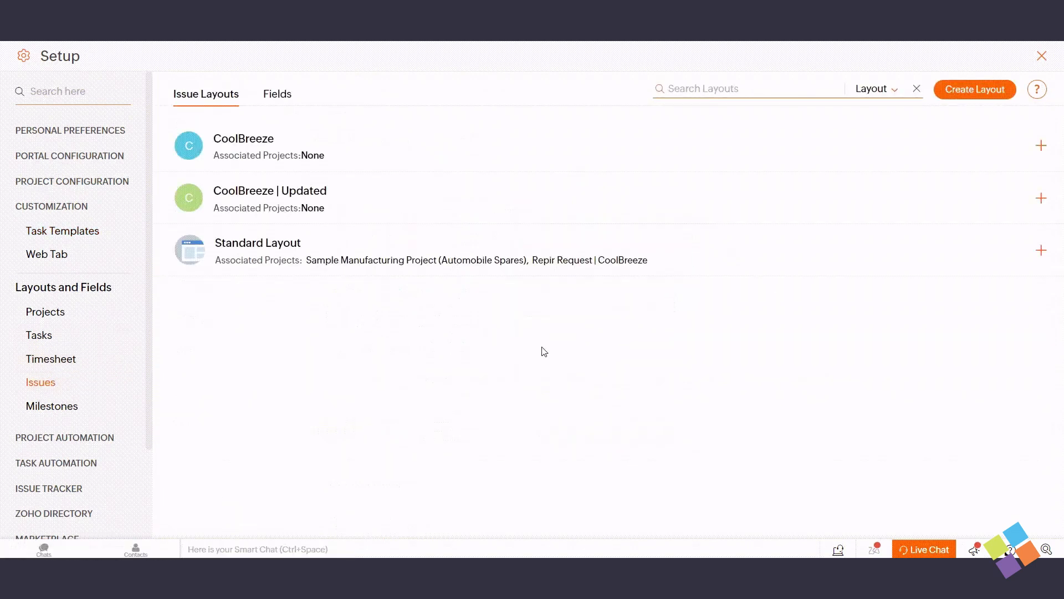
Associate Sample Manufacturing Project (Automobile Spares) and Repir Request | CoolBreeze with CoolBreeze | Updated
mouse_move(995, 192)
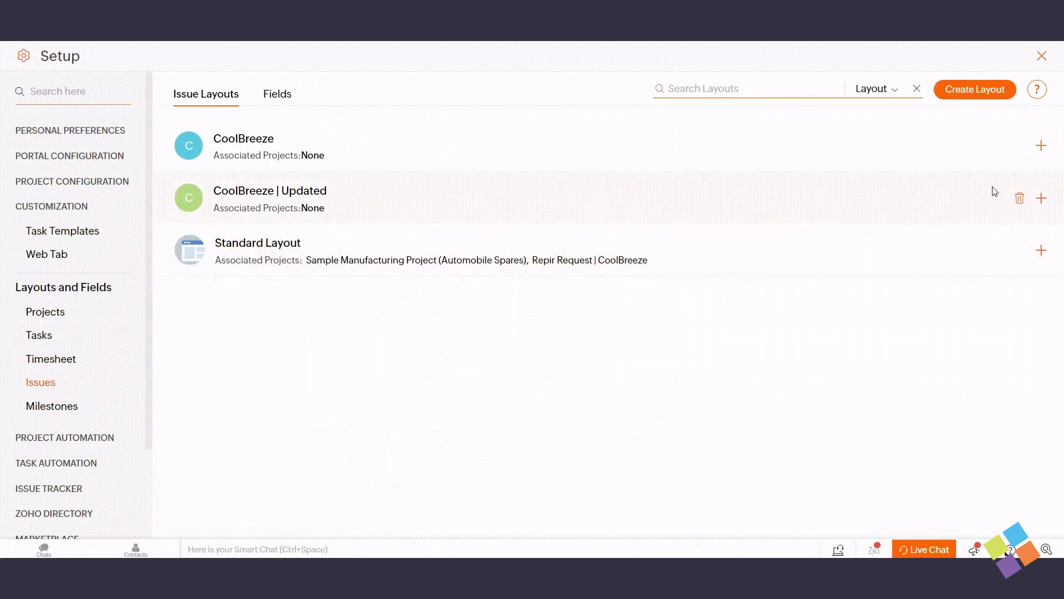
click(1042, 199)
click(847, 113)
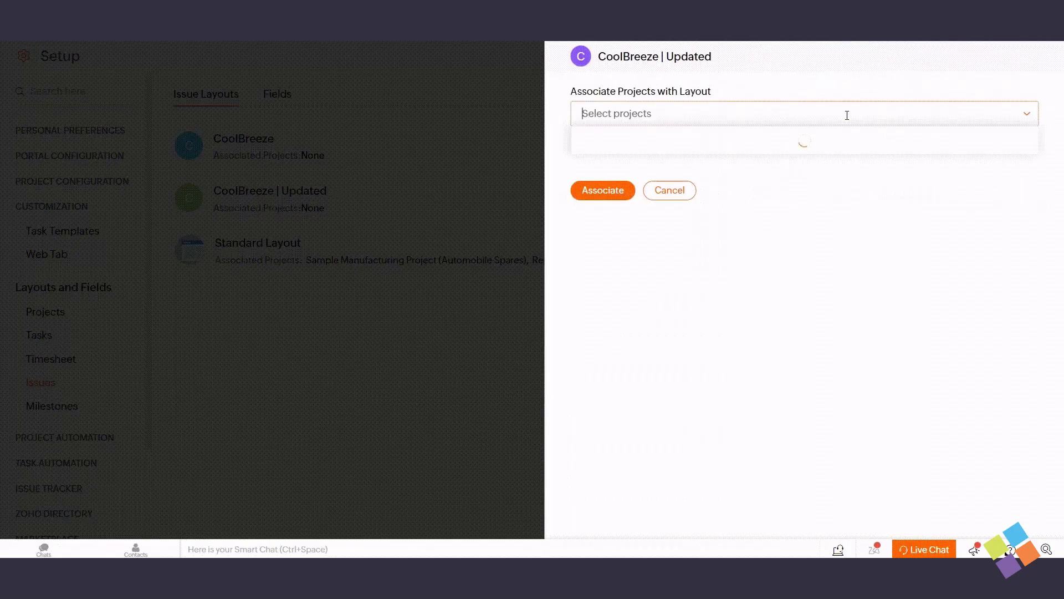
click(693, 146)
click(724, 153)
click(903, 110)
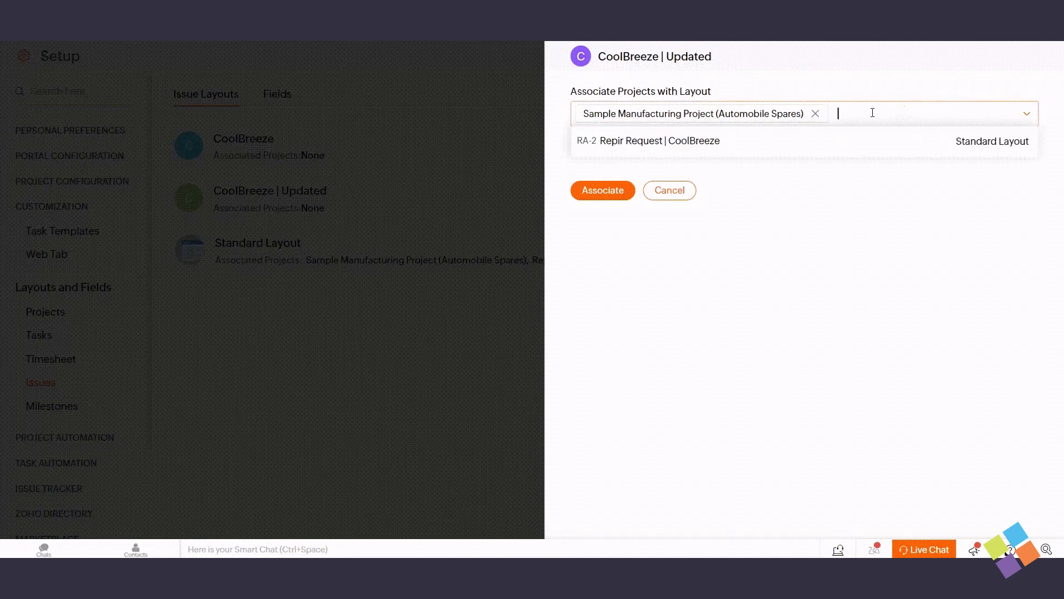
click(751, 147)
click(765, 172)
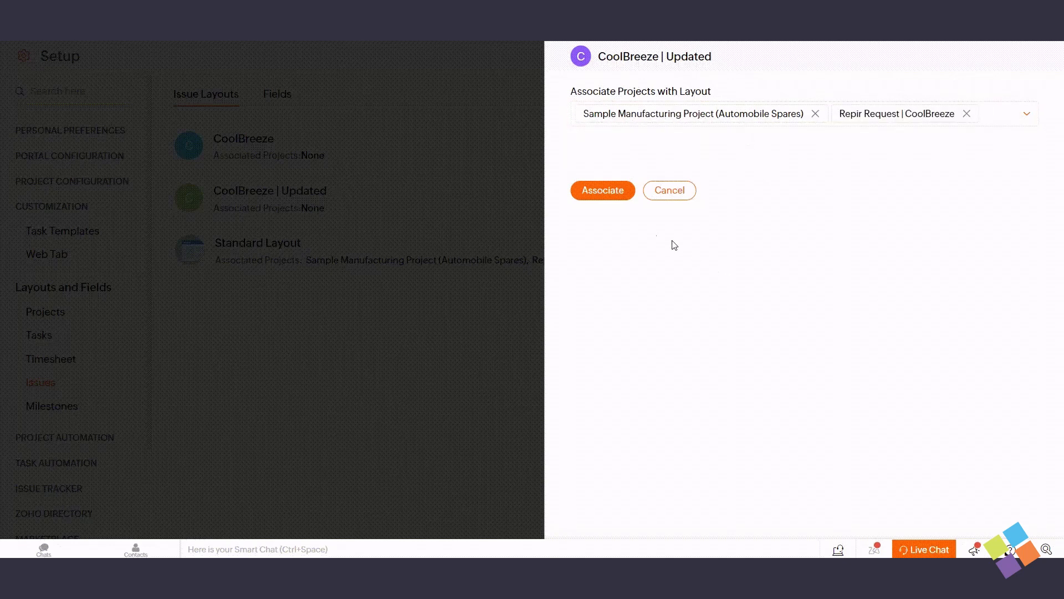
click(598, 193)
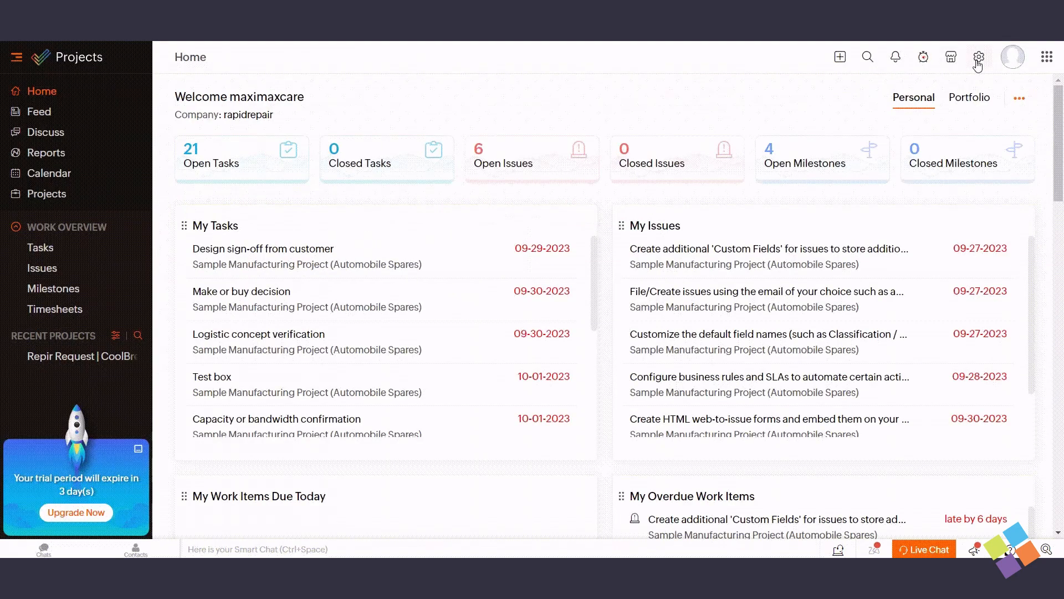
Open the CoolBreeze issue layout for editing under Setup > Customization > Issues
click(979, 58)
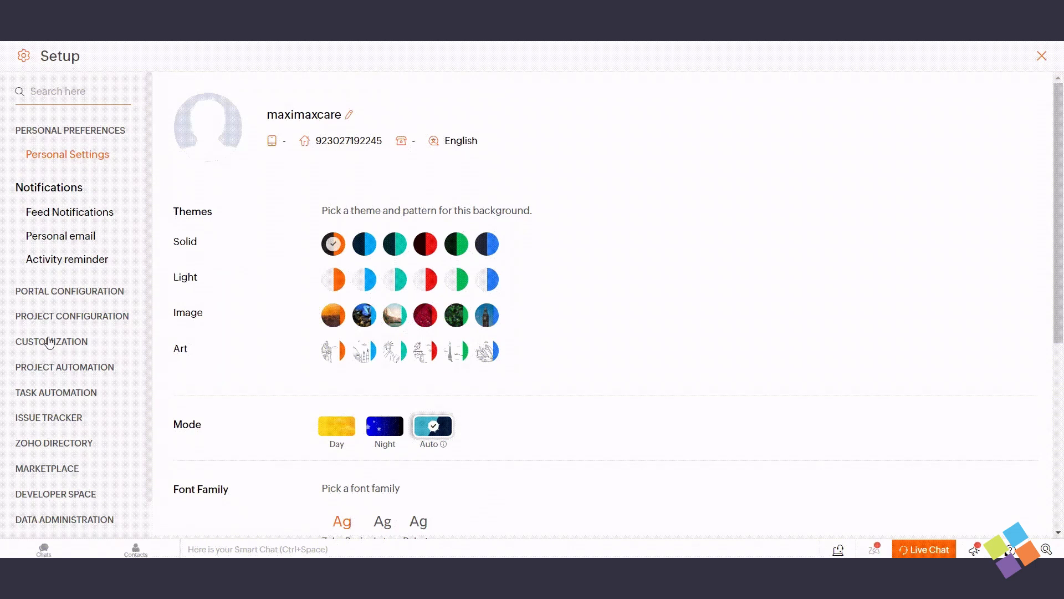
click(50, 342)
click(57, 388)
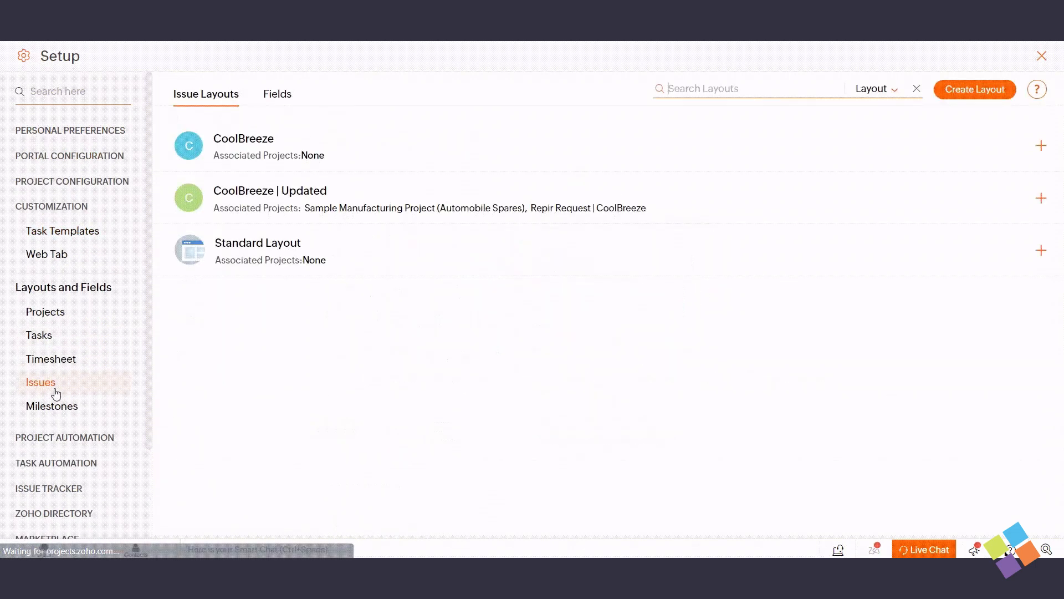
click(248, 143)
Add a Date field named 'Project start date', save the layout and apply the changes
drag(240, 228, 591, 216)
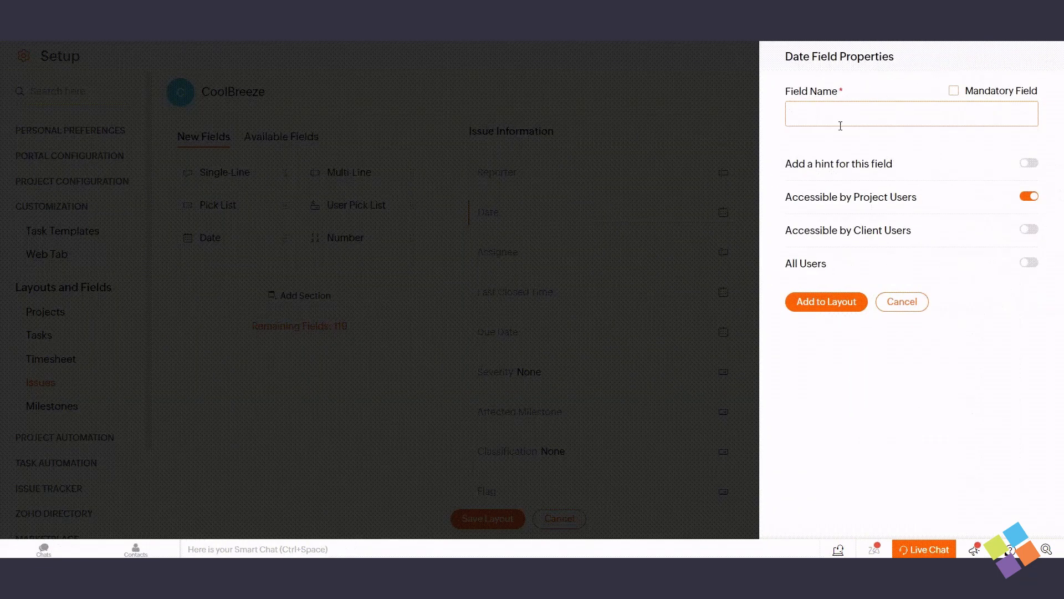
text(Project start date)
click(837, 350)
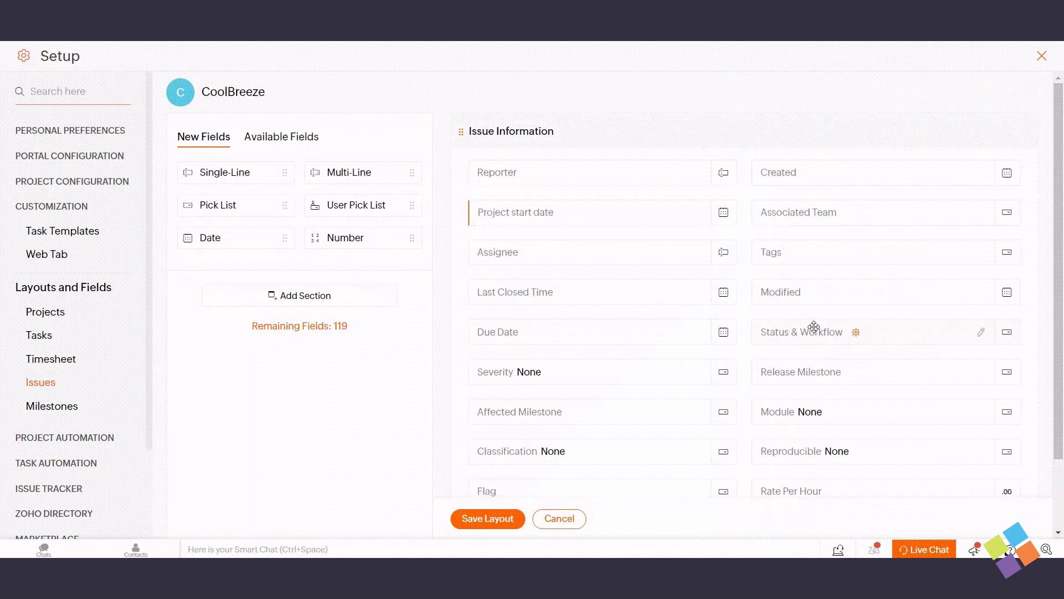
click(500, 519)
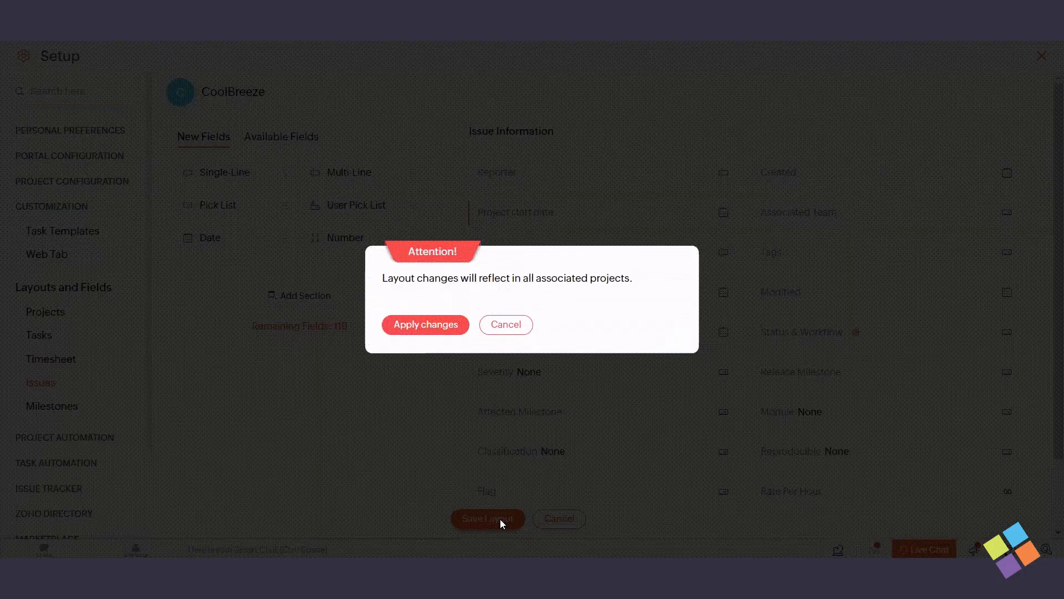
click(434, 335)
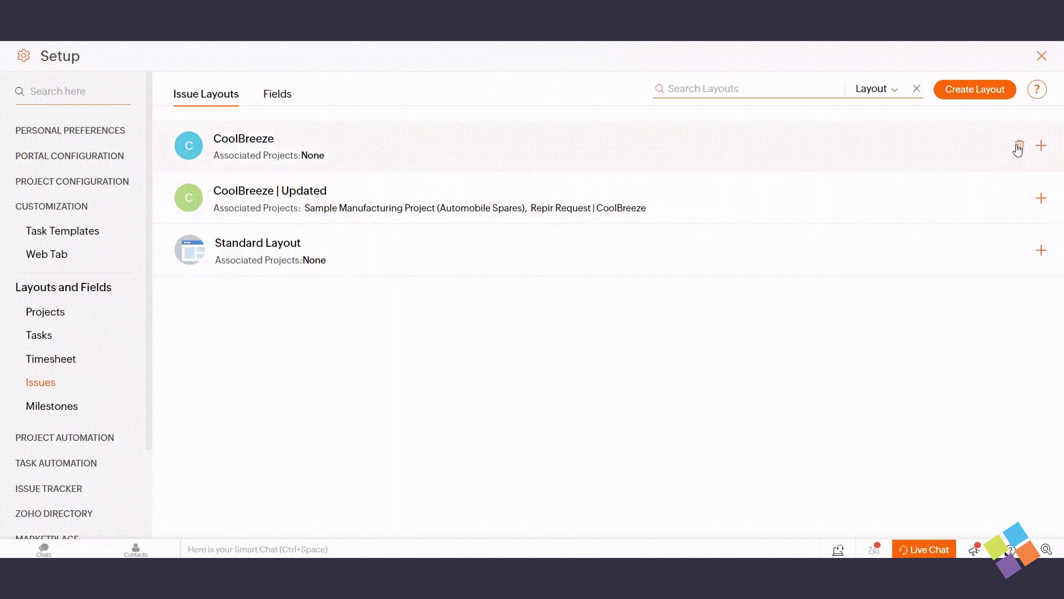
Delete the CoolBreeze issue layout
click(1019, 147)
click(387, 286)
click(413, 345)
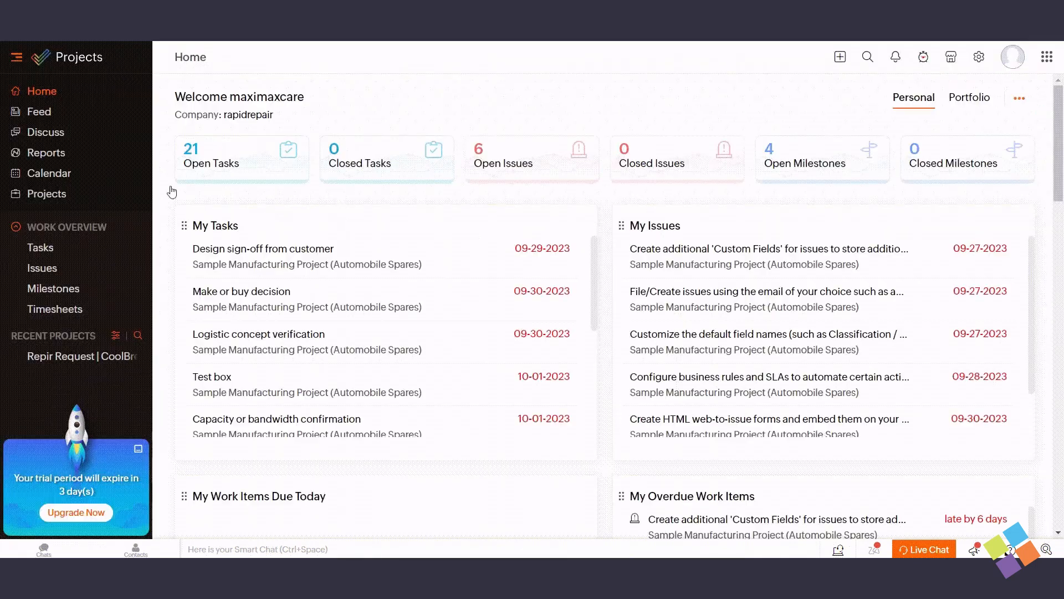
Delete the comment on the Initialization | Requirement Gathering task in Repir Request | CoolBreeze
click(54, 361)
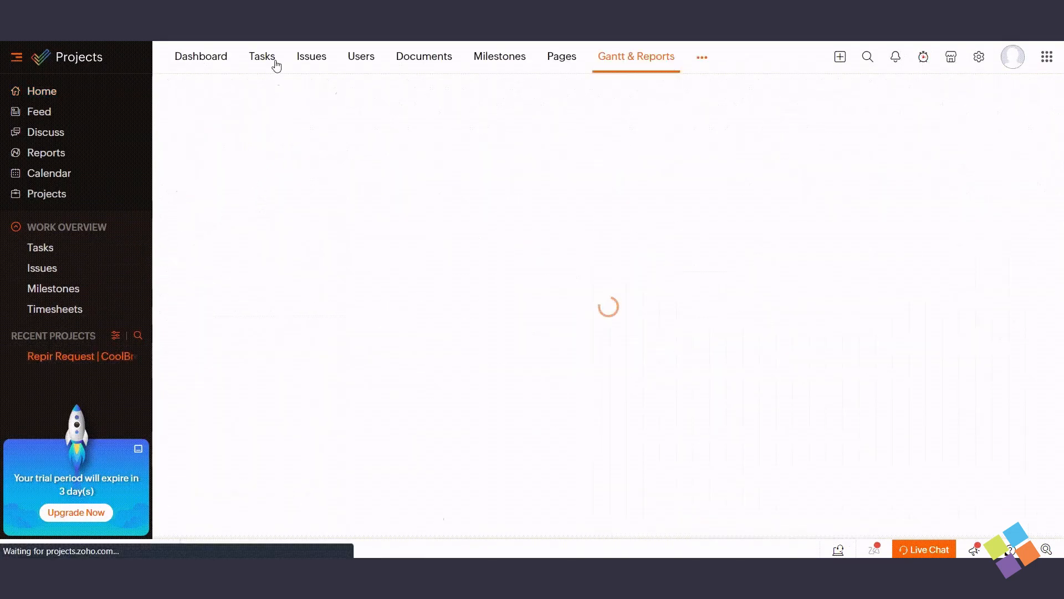
click(264, 56)
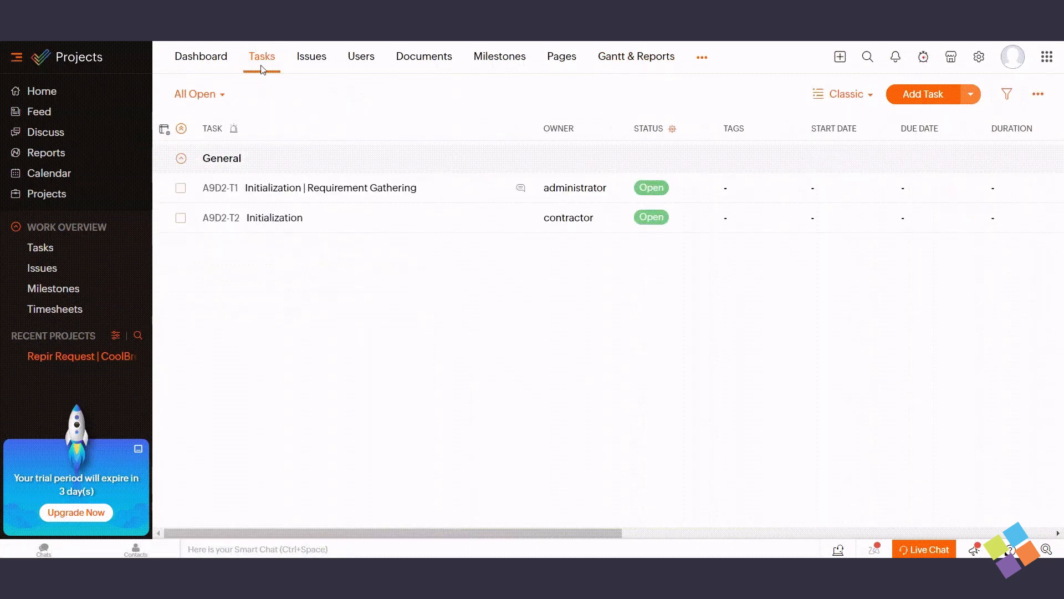
click(270, 190)
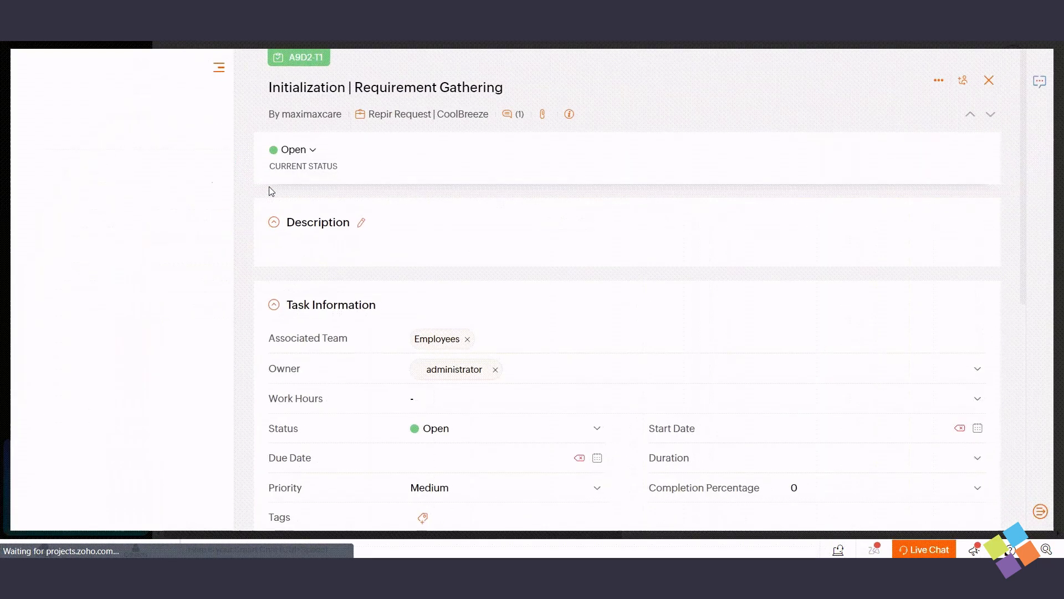
click(507, 114)
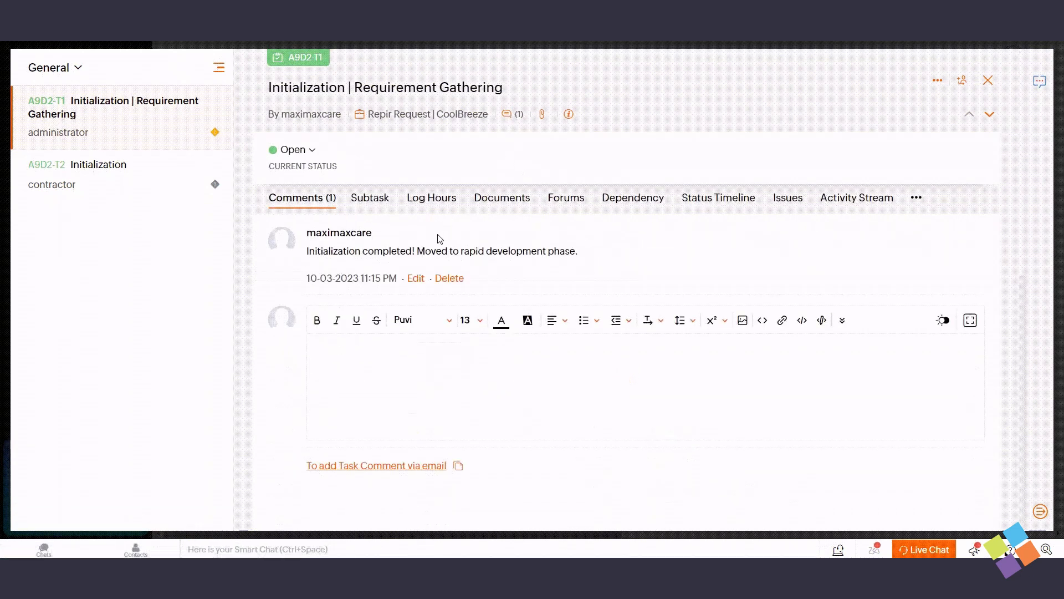
click(461, 281)
click(392, 295)
click(411, 353)
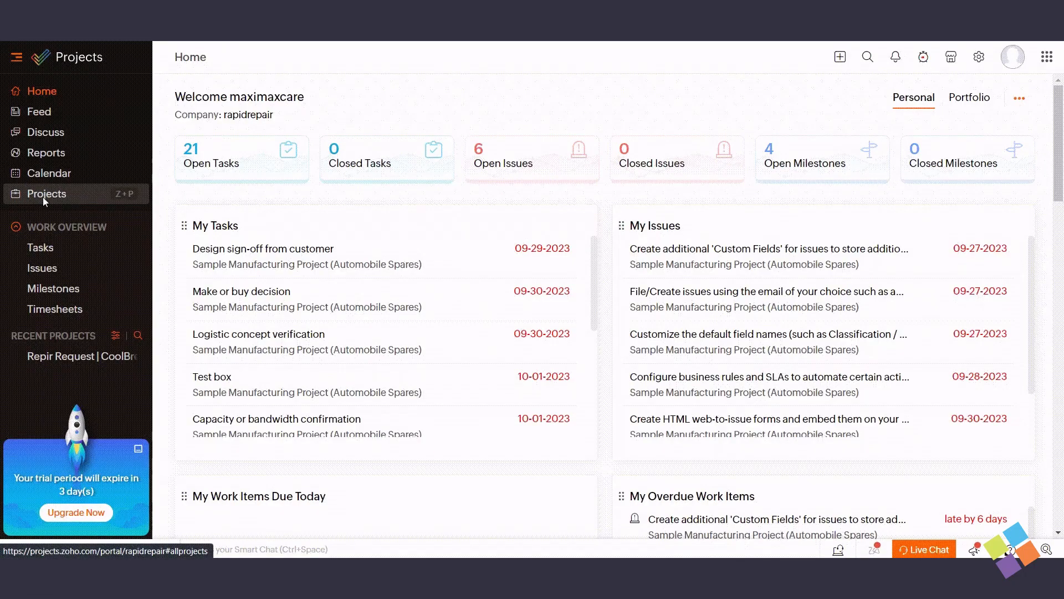
Open the All Projects list and expand its project views dropdown
click(43, 197)
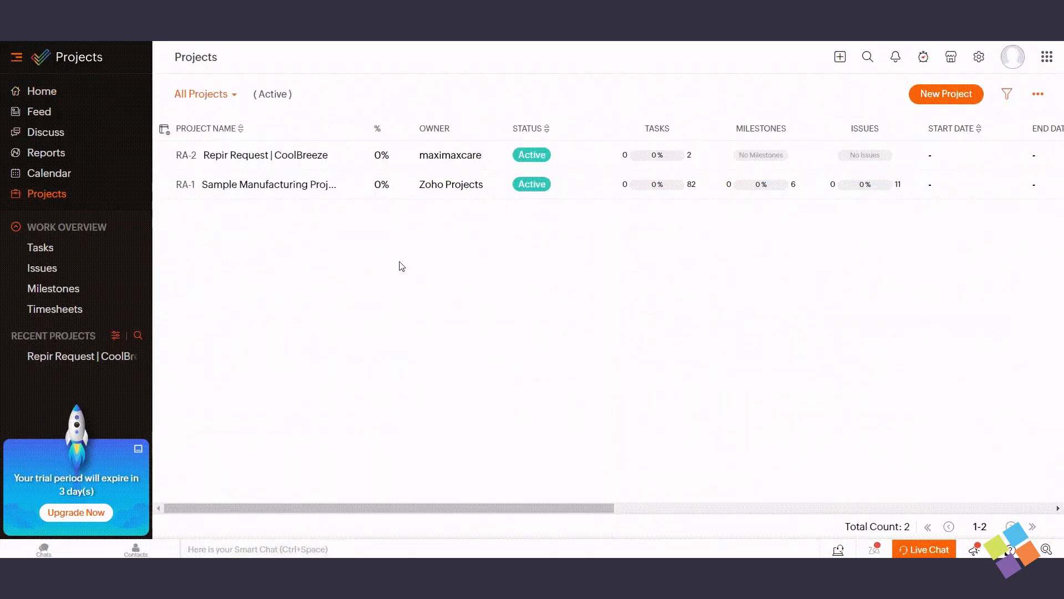
click(231, 98)
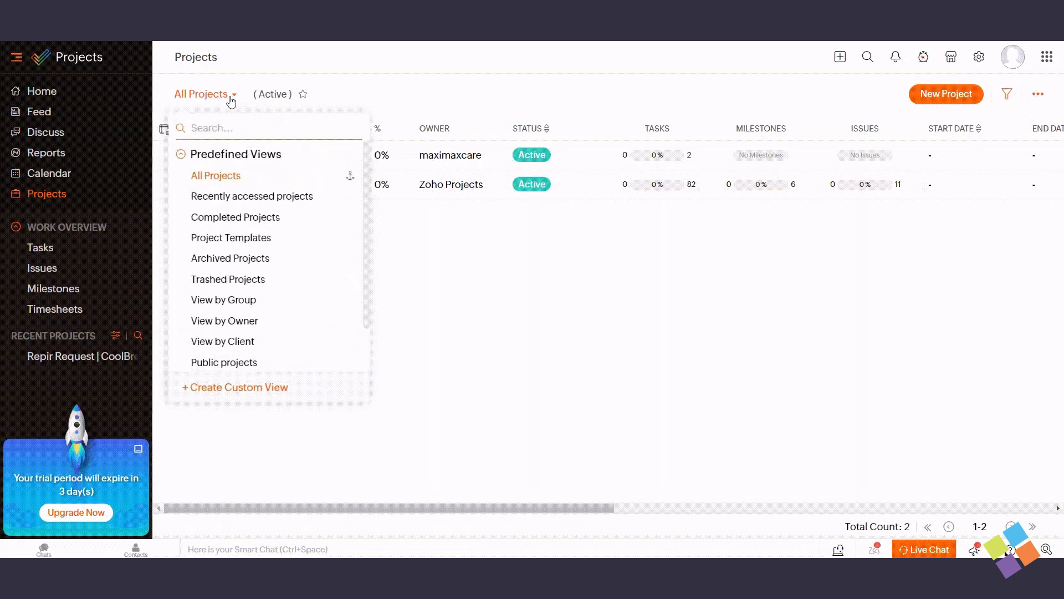
Start a custom project view with criteria for Active type, the CoolBreeze project name and Owner
click(233, 388)
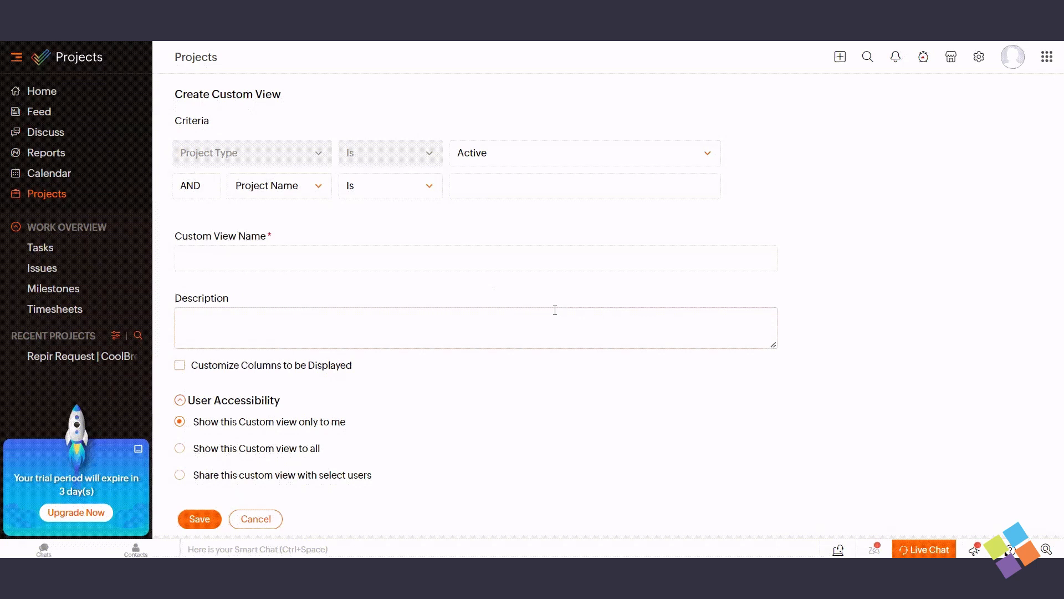
click(707, 159)
click(707, 159)
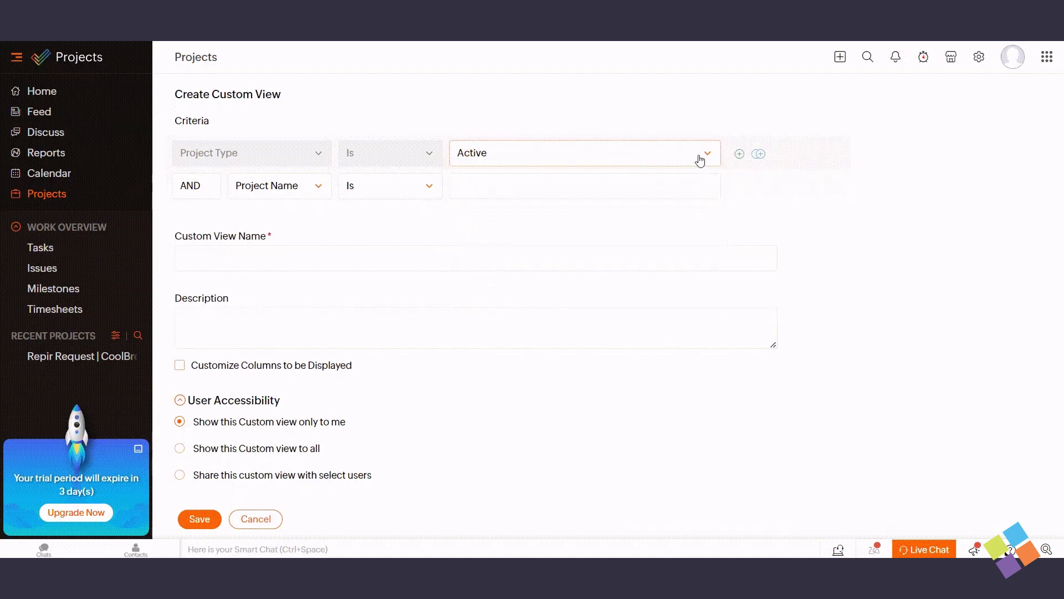
click(302, 194)
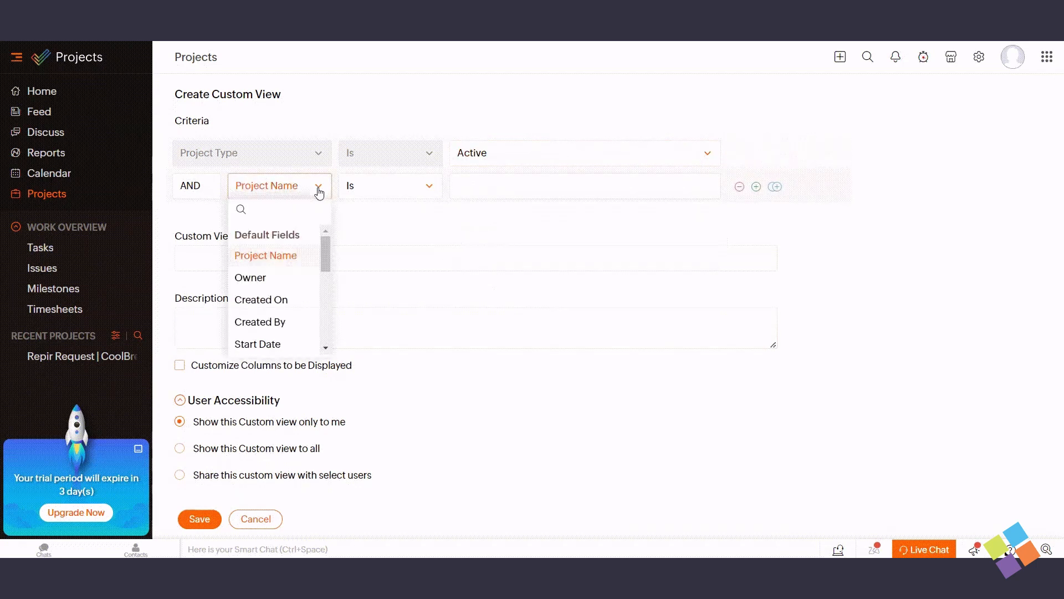
click(288, 252)
click(539, 185)
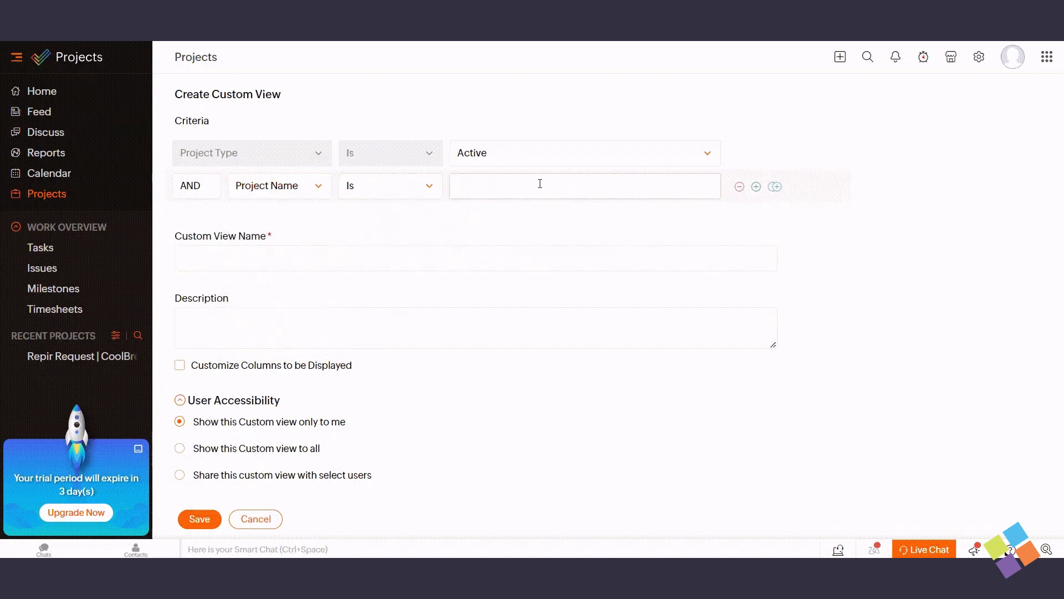
click(556, 232)
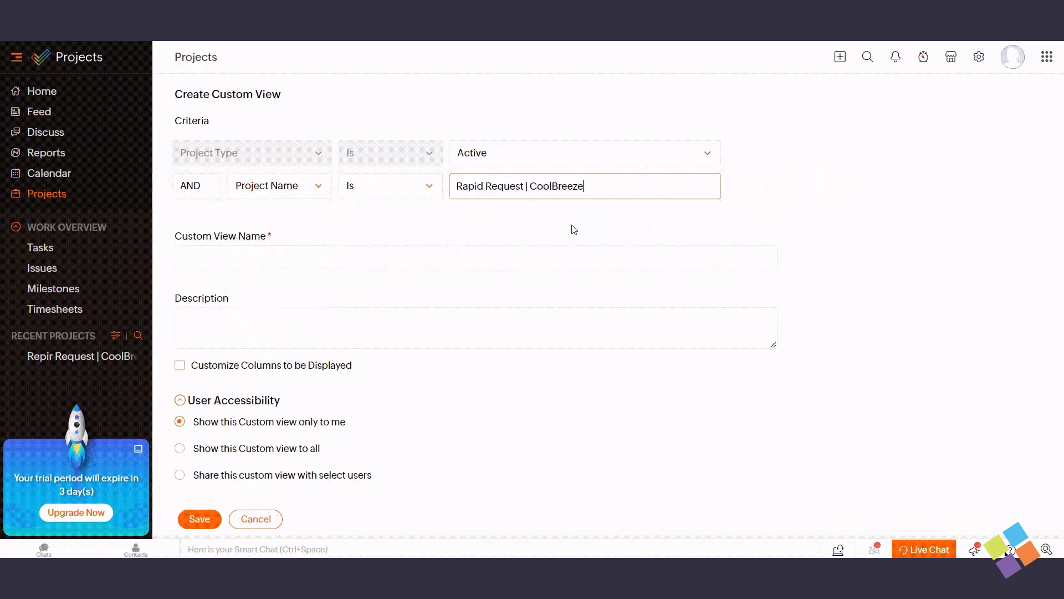
click(757, 187)
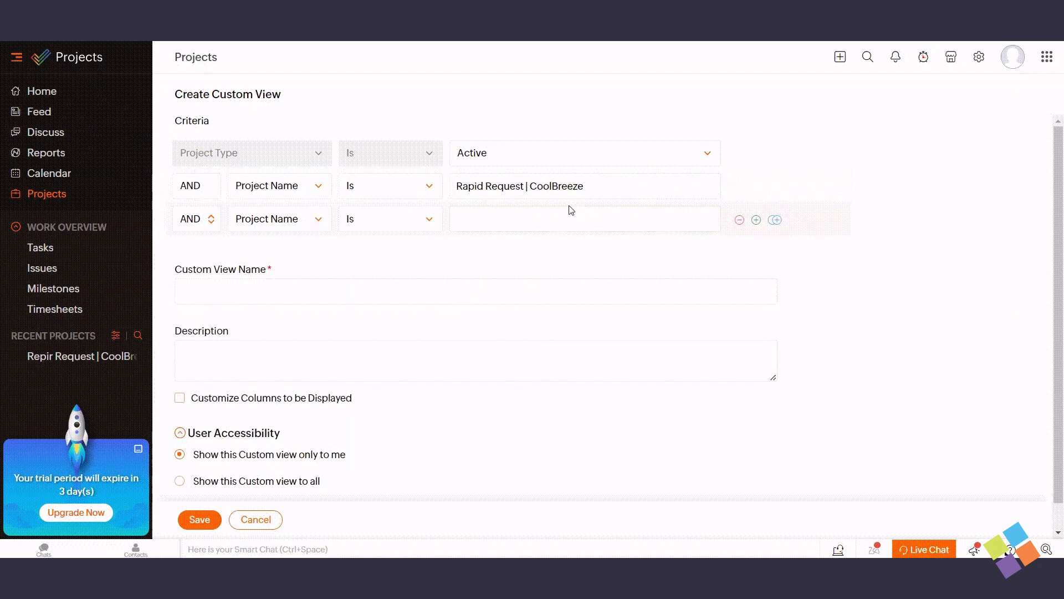
click(280, 218)
click(250, 309)
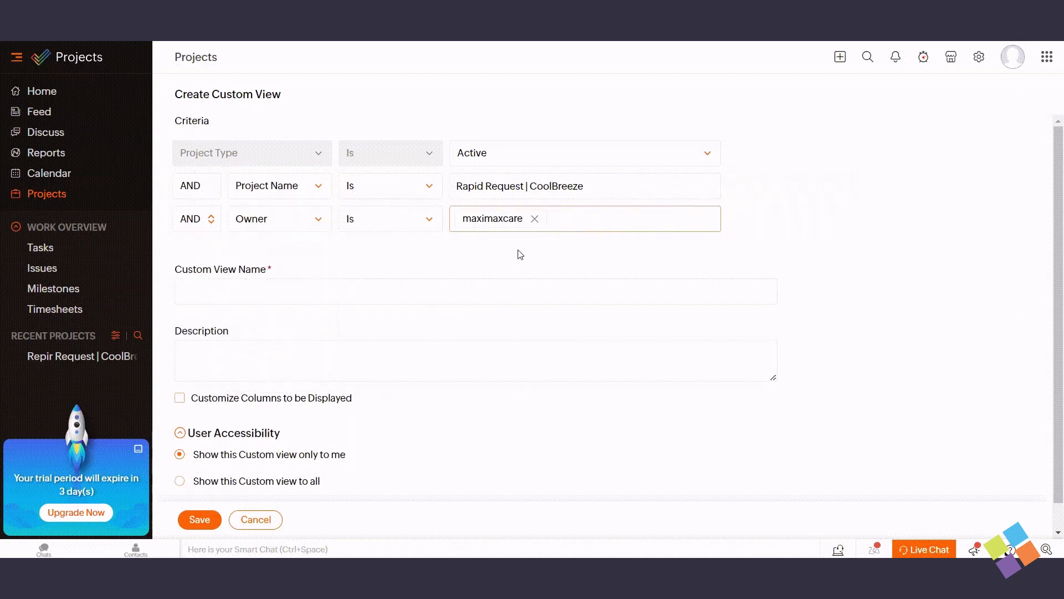
click(781, 244)
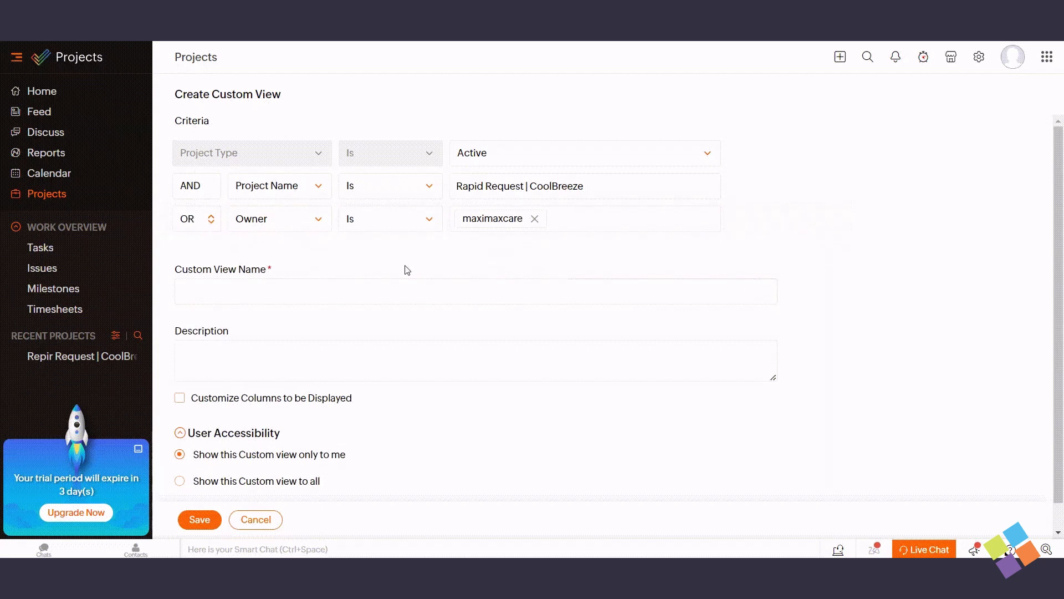
Name the view 'General View | Example' and display the Owner, Status and Tasks columns
click(358, 290)
click(338, 376)
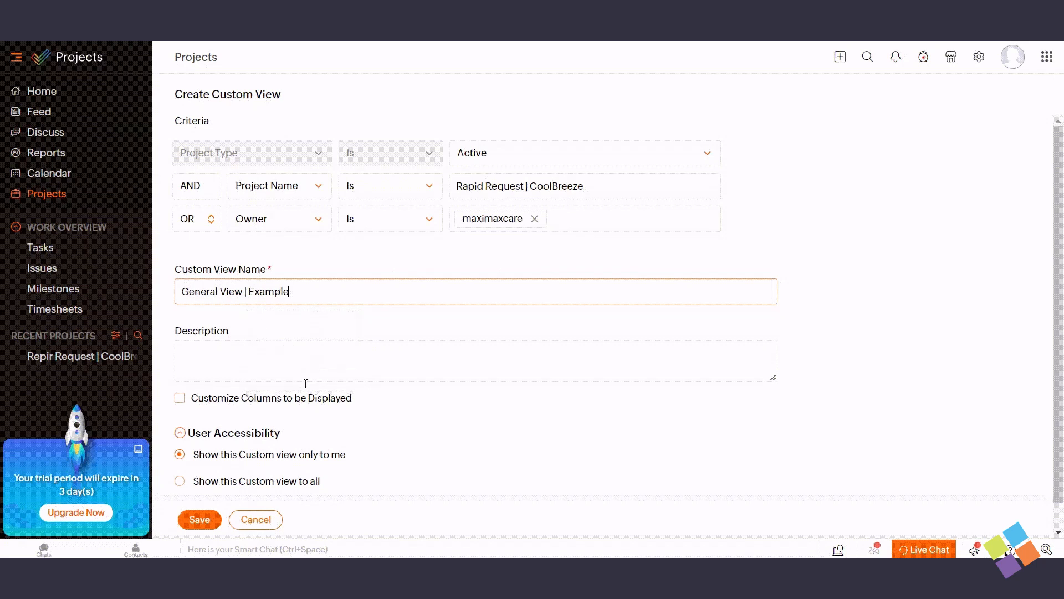
click(180, 397)
scroll(406, 442, down, 3)
scroll(409, 442, down, 1)
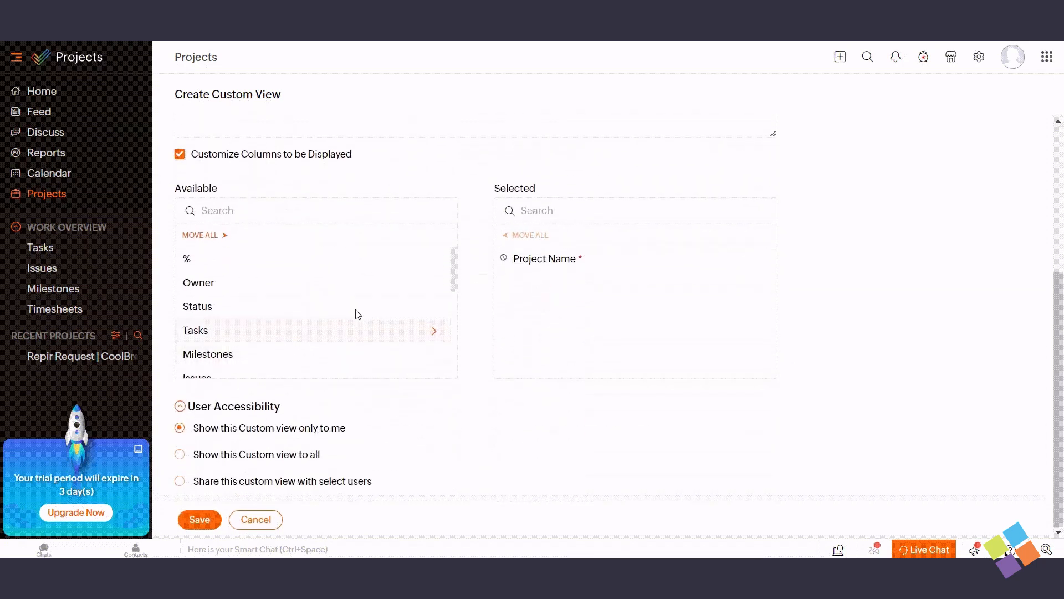
click(433, 284)
click(433, 283)
click(432, 284)
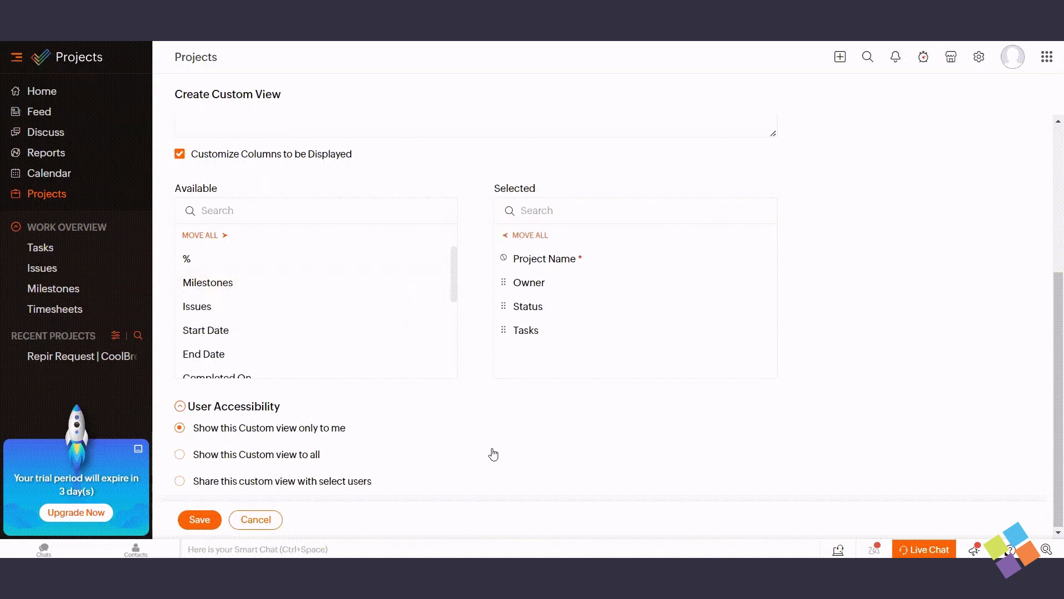
scroll(459, 266, up, 4)
scroll(458, 266, down, 4)
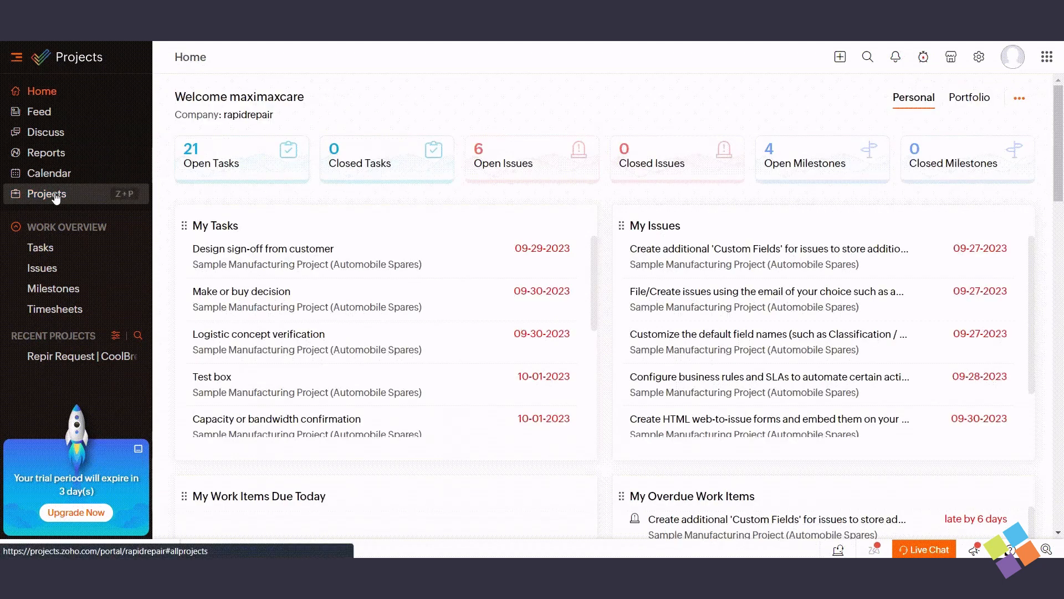
Delete the General View | Example custom view from the projects views list
click(56, 197)
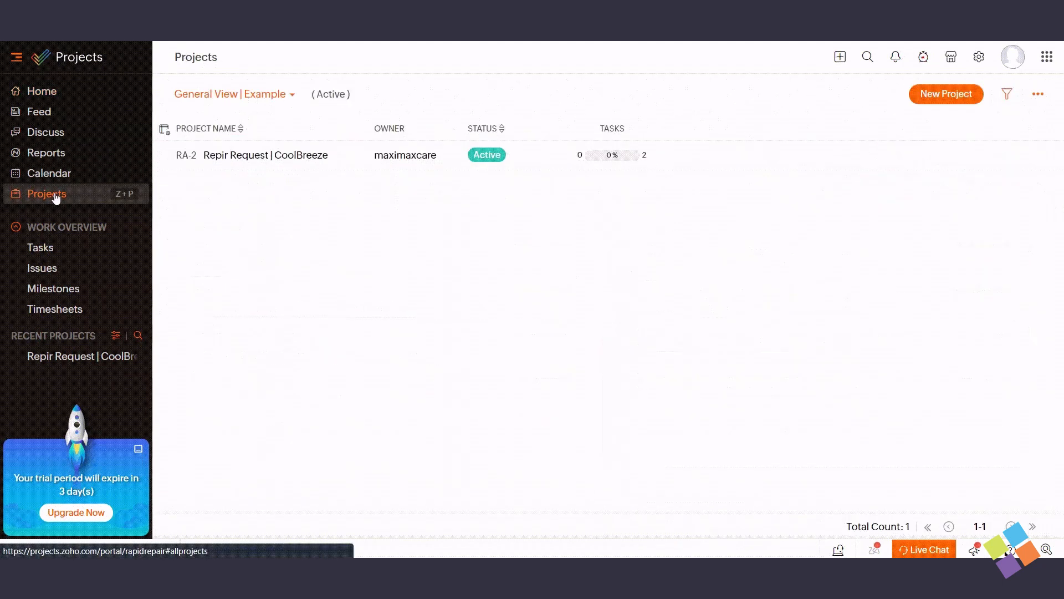
click(292, 94)
scroll(268, 294, down, 2)
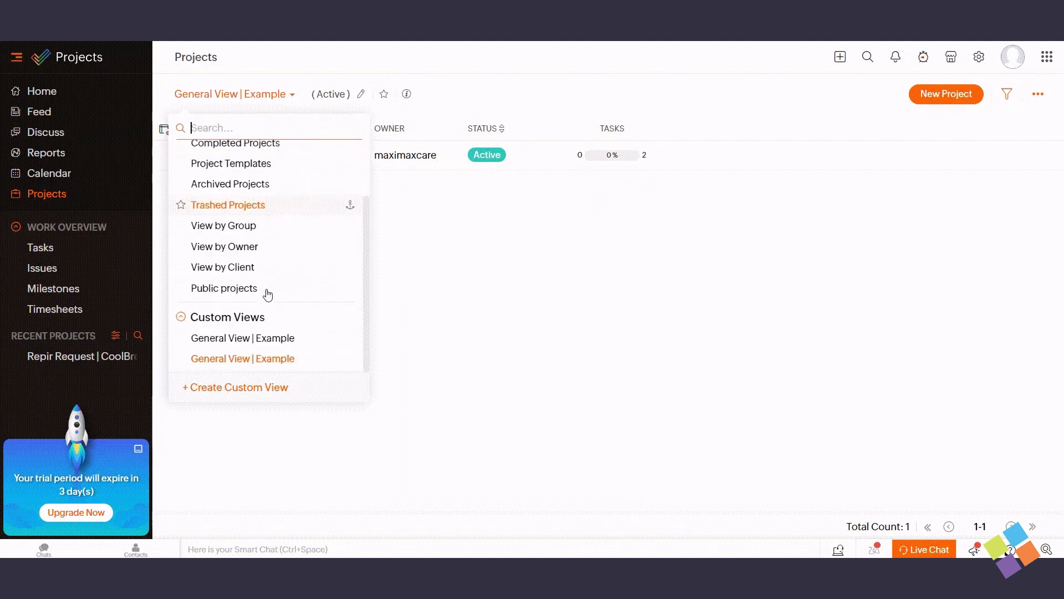
click(268, 360)
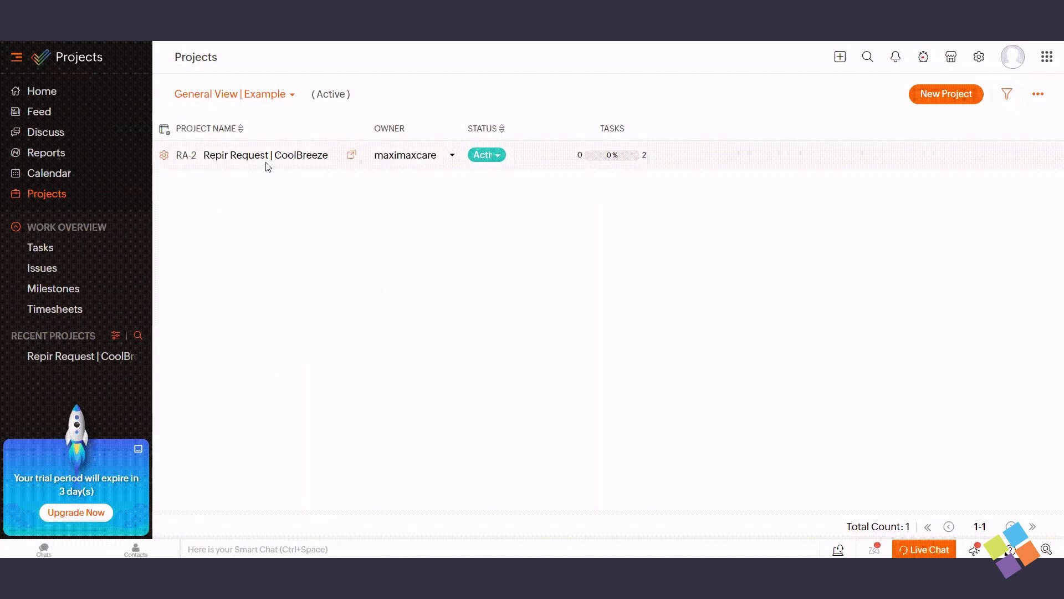
click(283, 94)
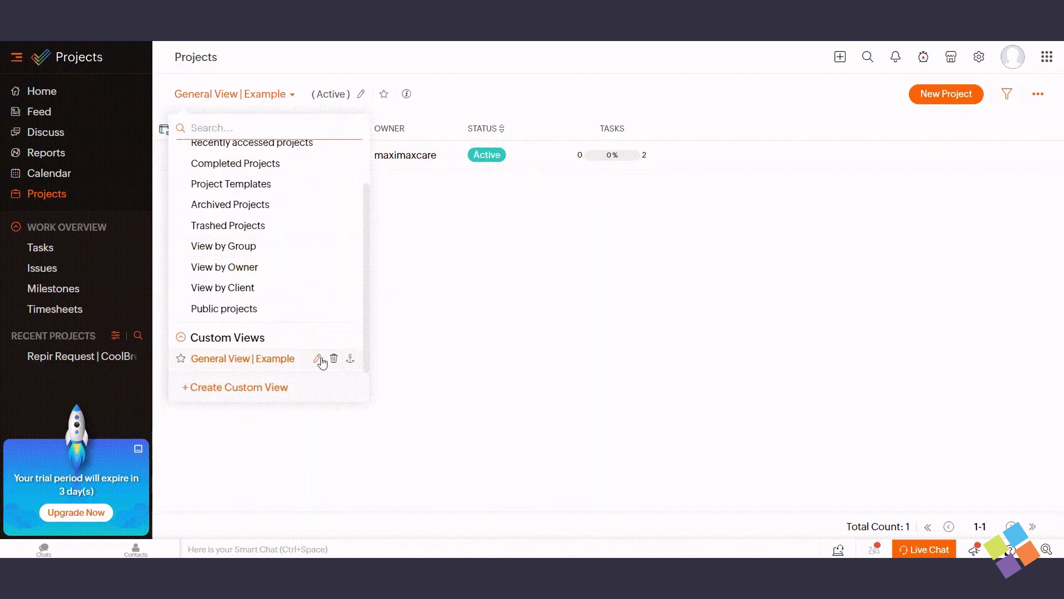
click(335, 359)
click(399, 285)
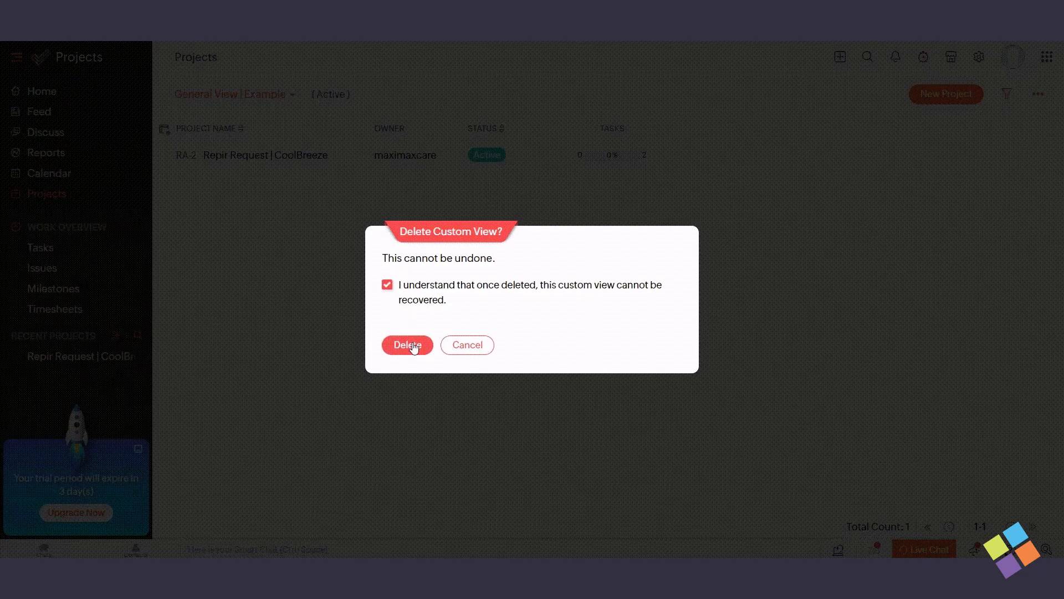
click(410, 344)
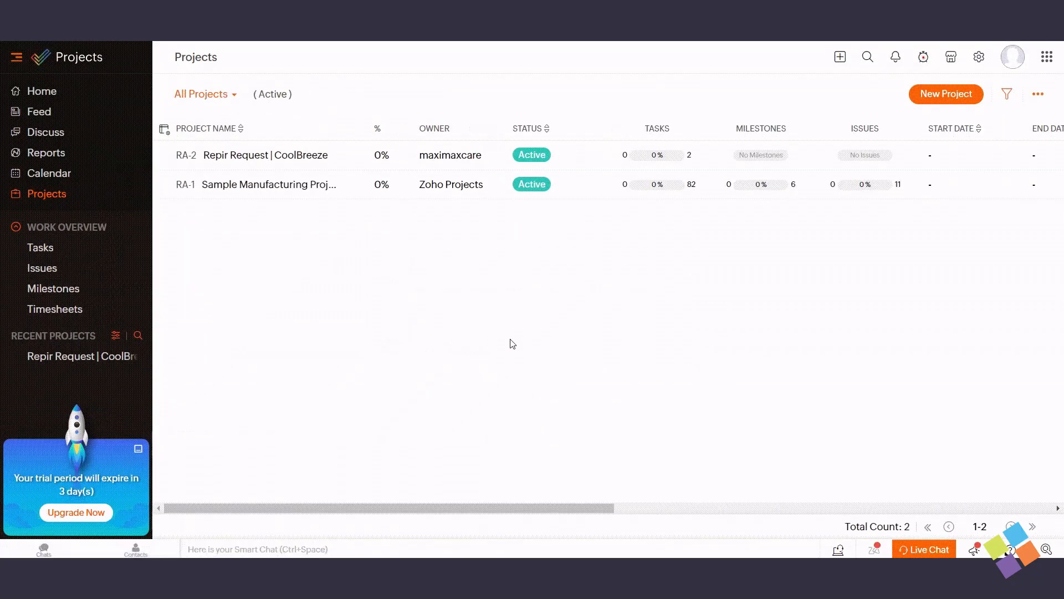
Delete the Programmer View custom view from the task views list
click(45, 249)
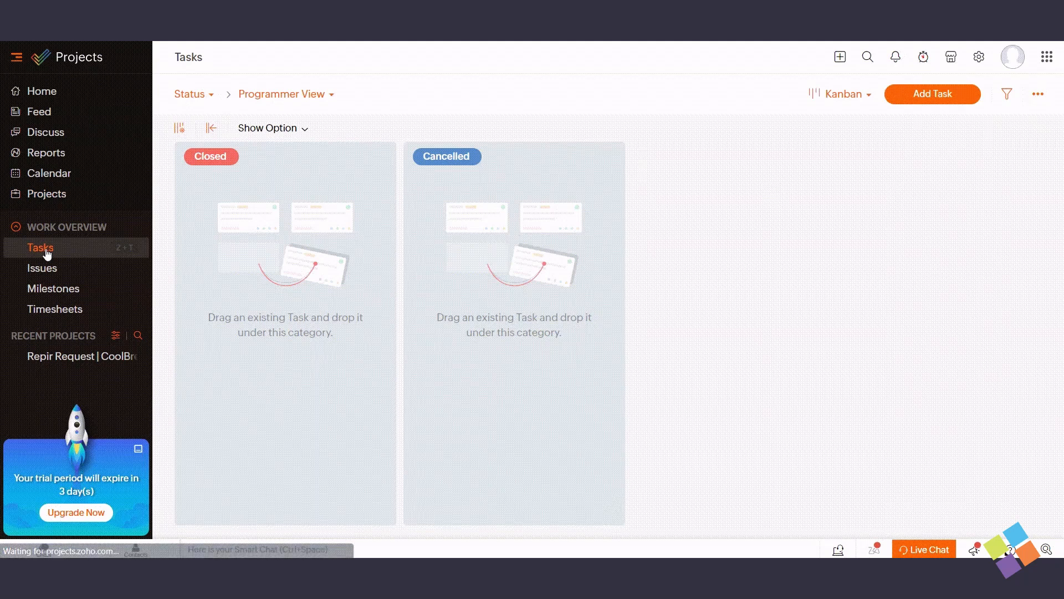
click(331, 94)
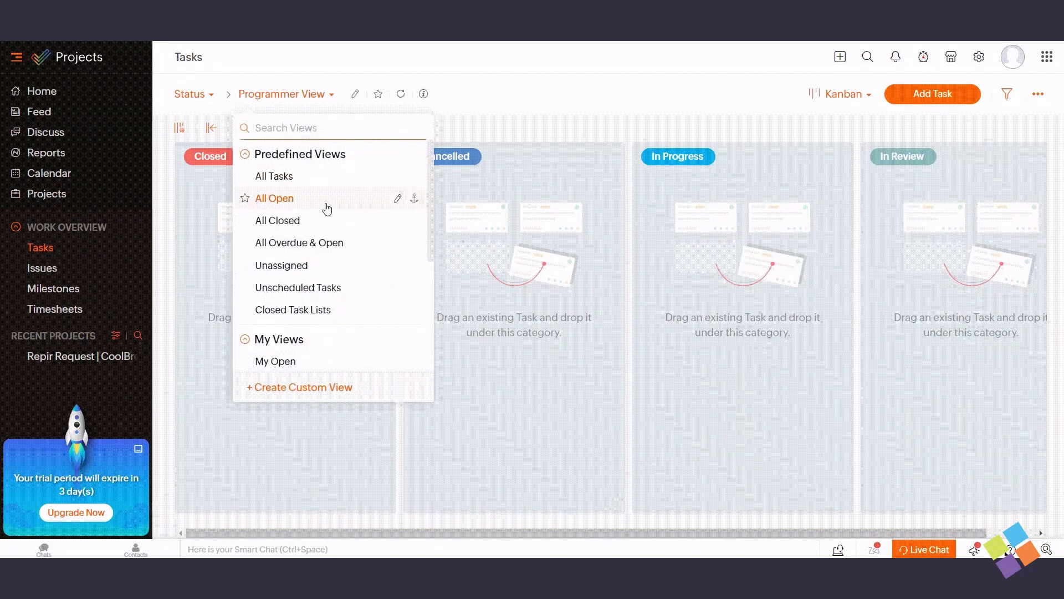
scroll(327, 208, down, 3)
mouse_move(409, 365)
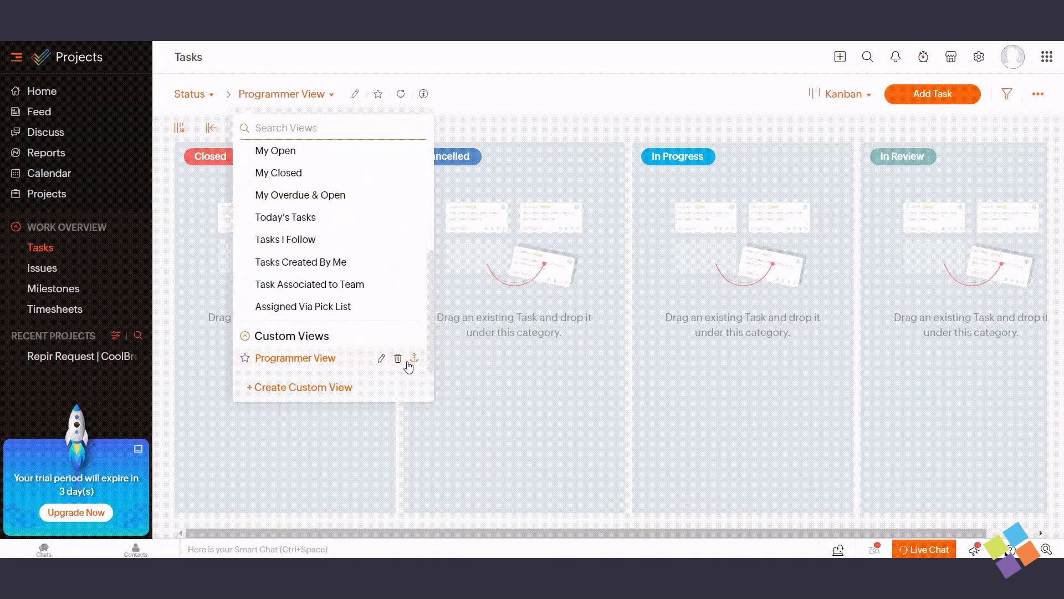
click(399, 359)
click(387, 284)
click(406, 344)
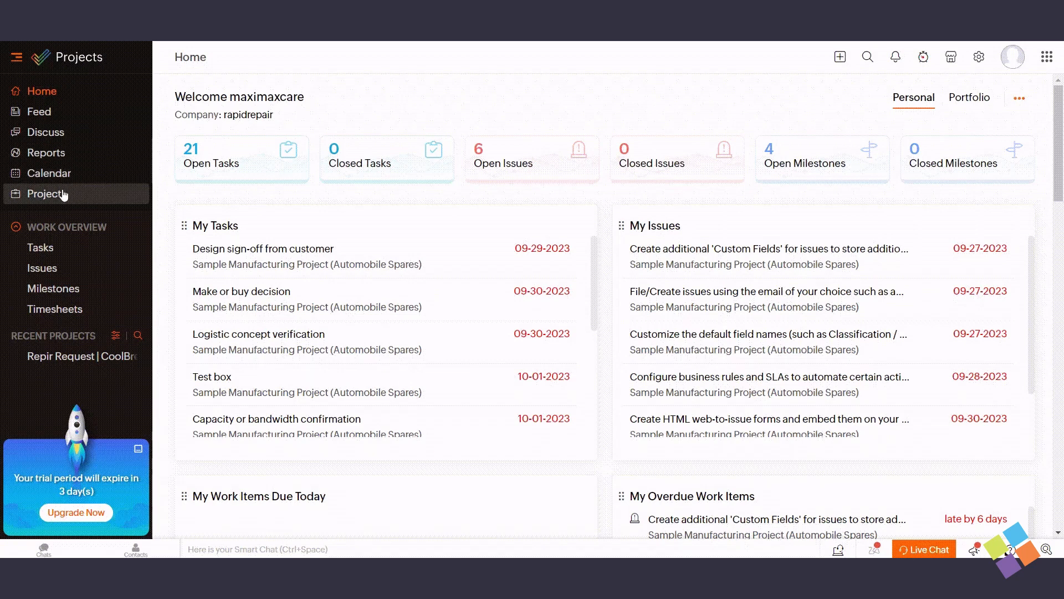
Return to the All Projects list from the sidebar
click(51, 194)
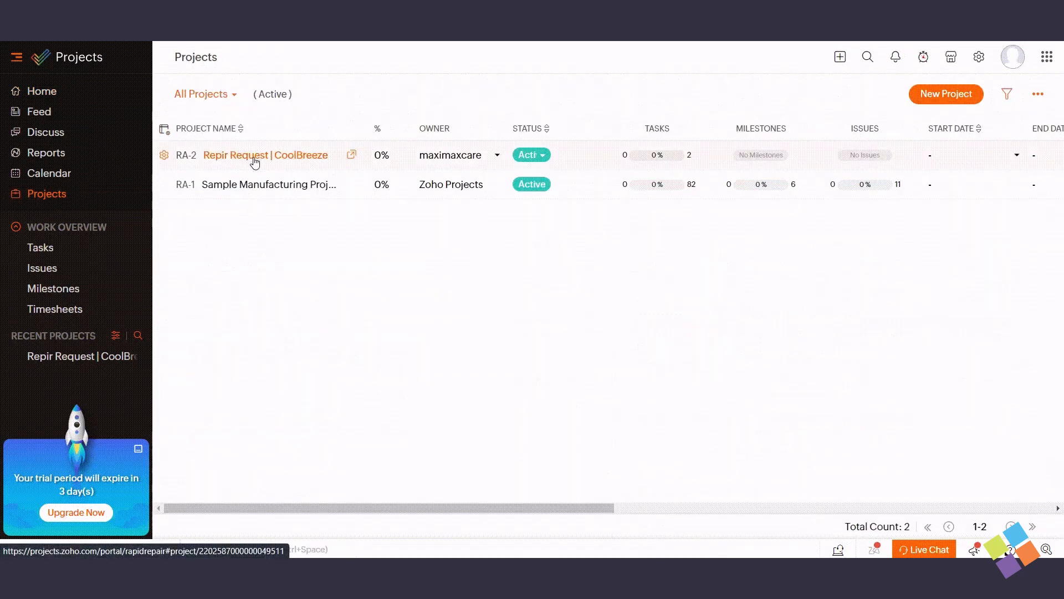
Open the Repir Request | CoolBreeze Gantt chart grouped by milestone
click(255, 158)
mouse_move(603, 61)
click(621, 142)
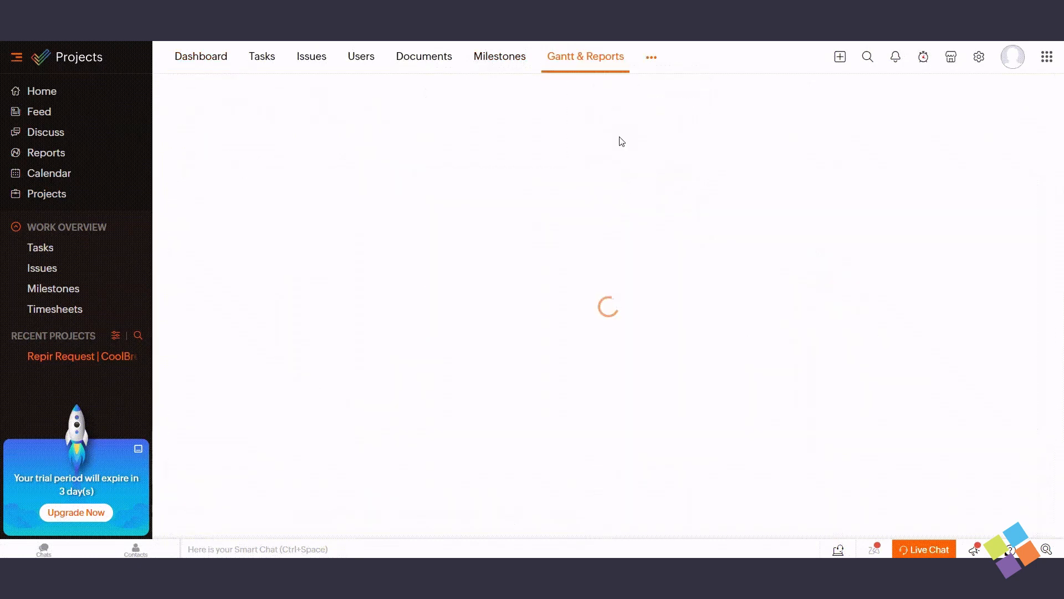
click(867, 95)
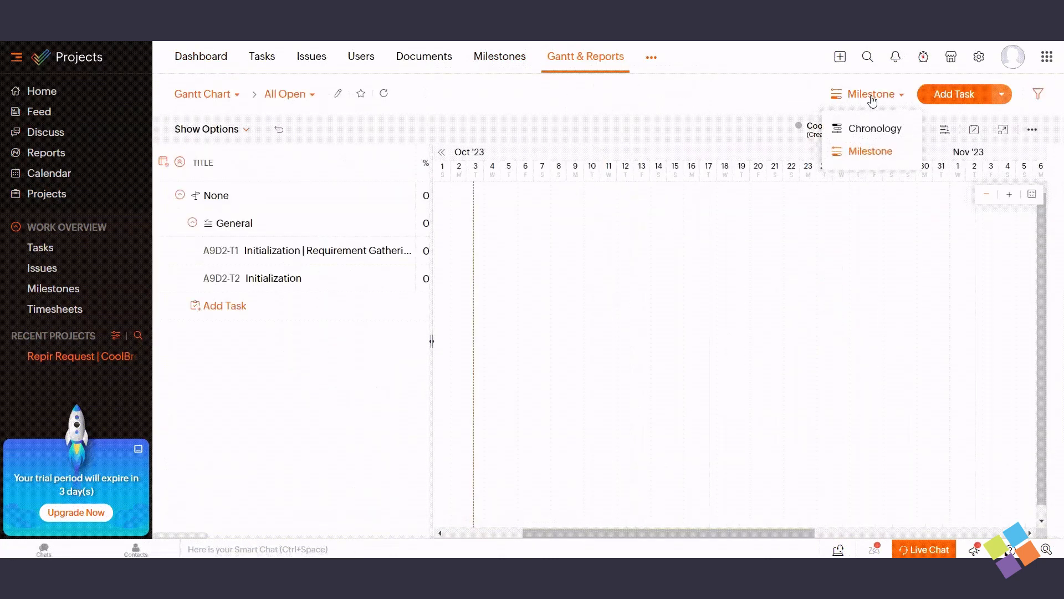
click(857, 150)
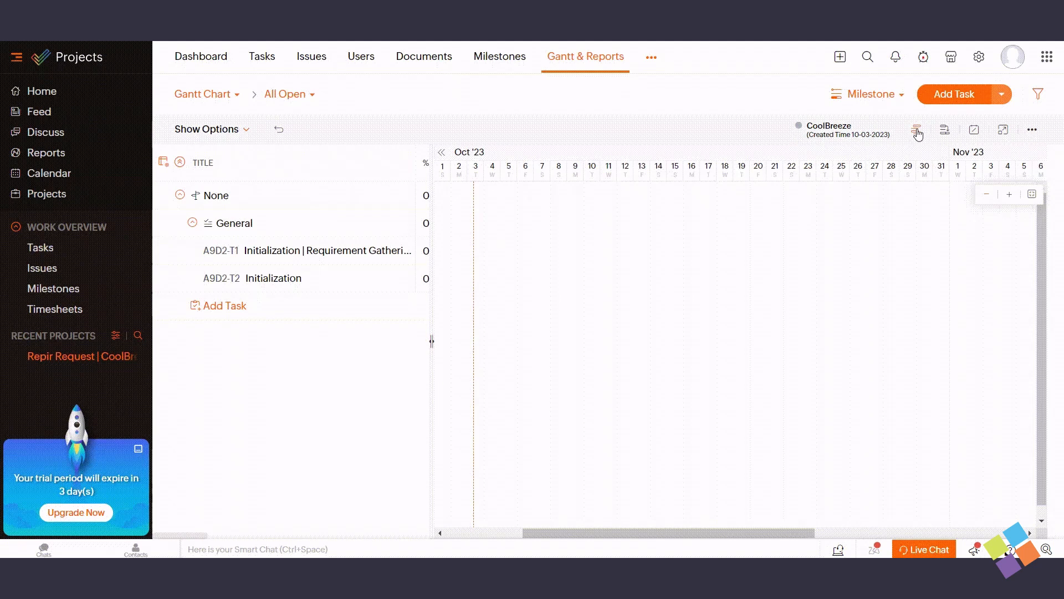
Resave the CoolBreeze baseline's name, then delete the baseline
click(917, 131)
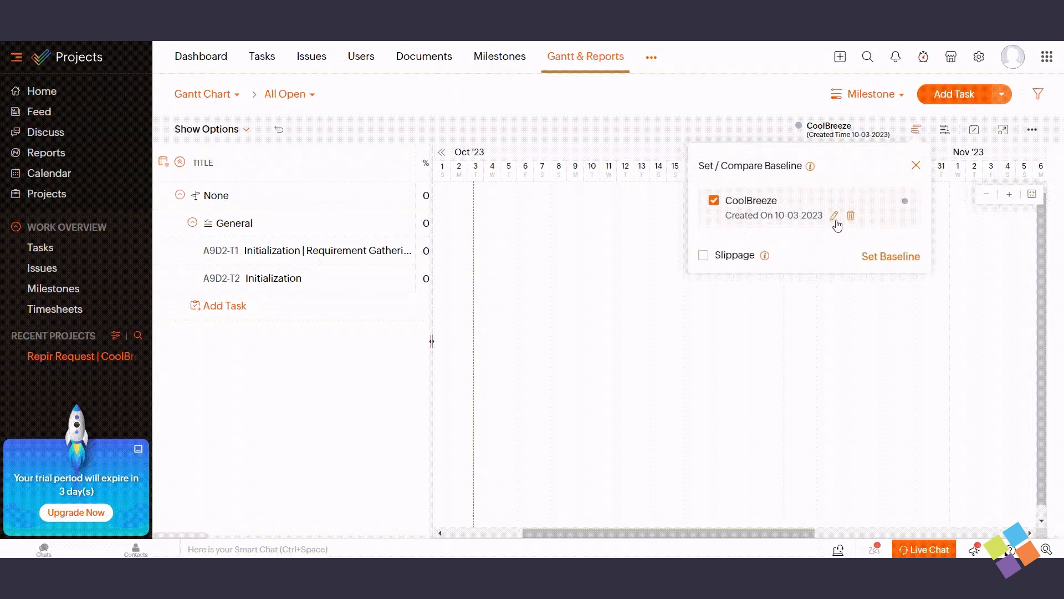
click(834, 218)
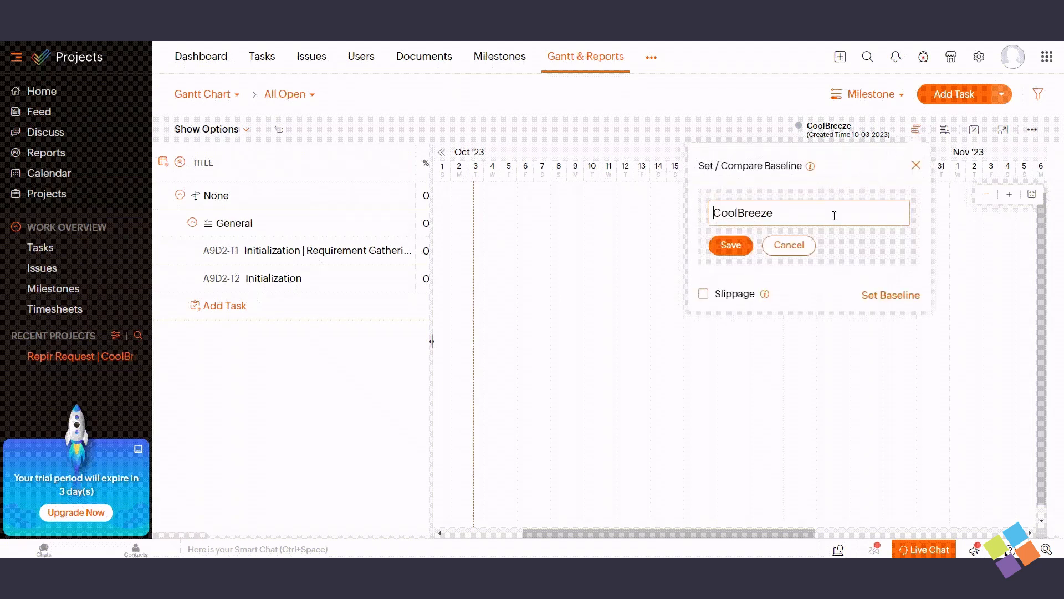
click(732, 246)
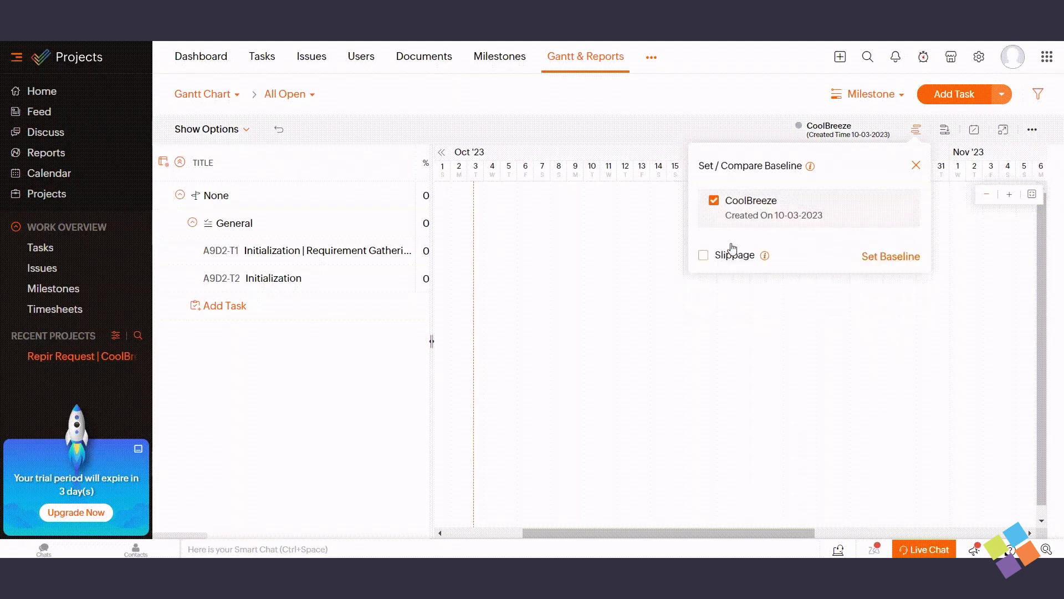
click(916, 165)
click(916, 132)
click(851, 216)
click(418, 337)
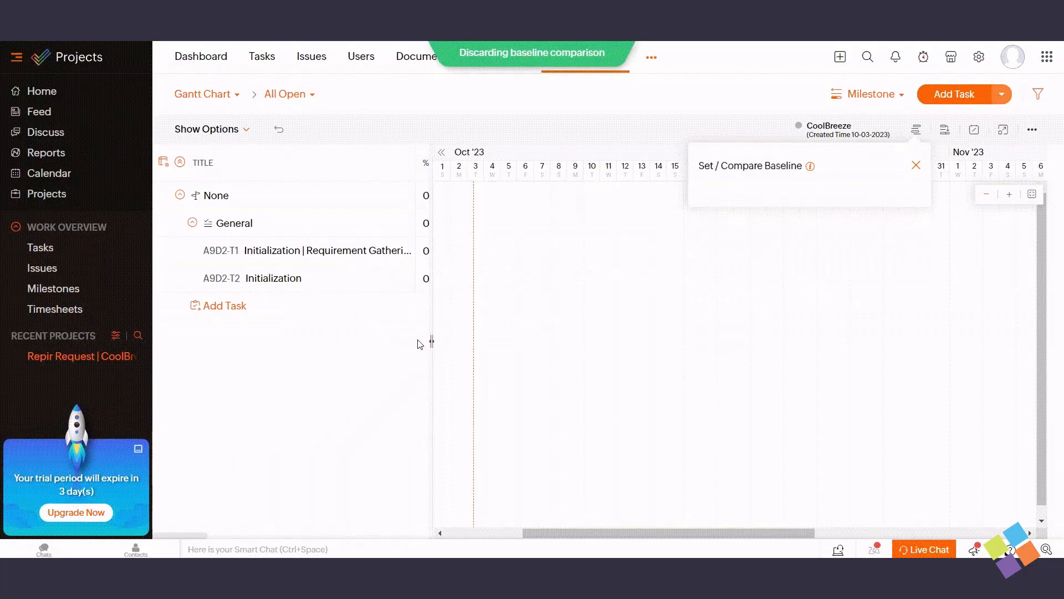